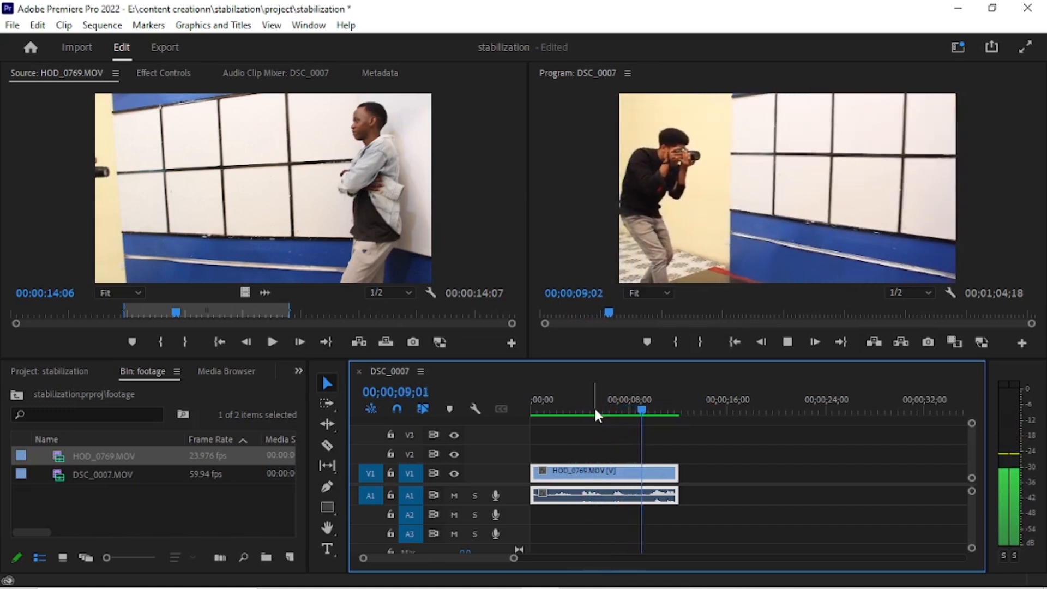
Step: Play and scrub through the HOD_0769.MOV clip in the sequence to examine its camera shake
{"action": "left_click_drag", "start_coordinate": [594, 407], "coordinate": [581, 405]}
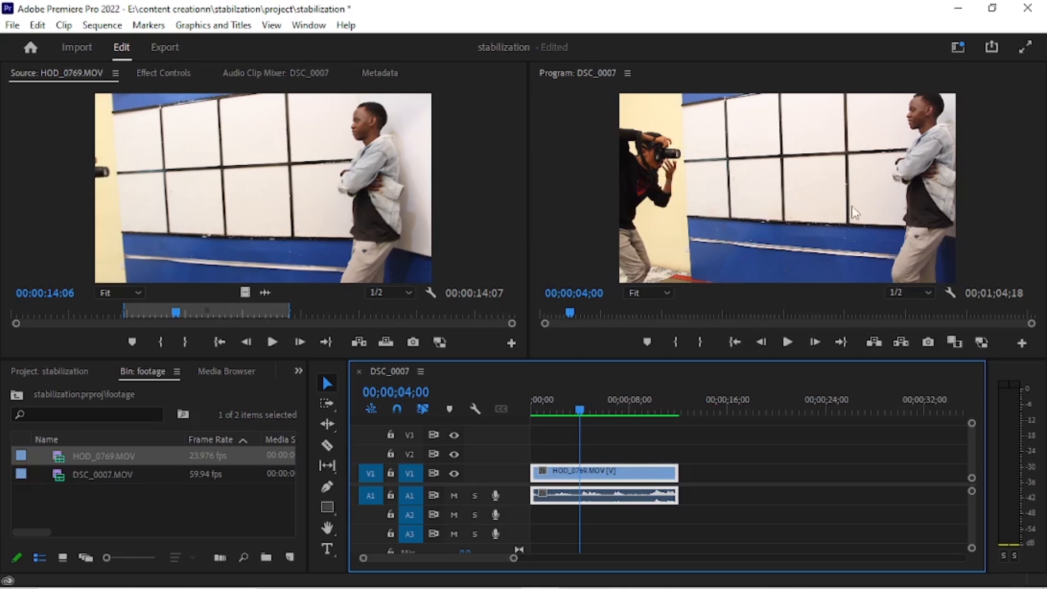
{"action": "left_click_drag", "start_coordinate": [580, 410], "coordinate": [524, 414]}
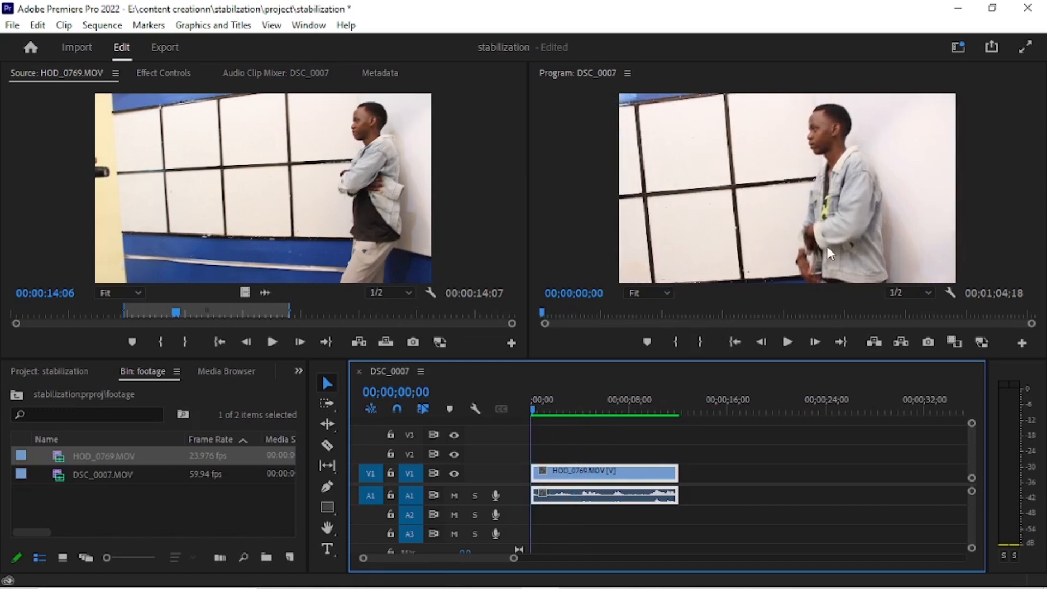
{"action": "key", "text": "space"}
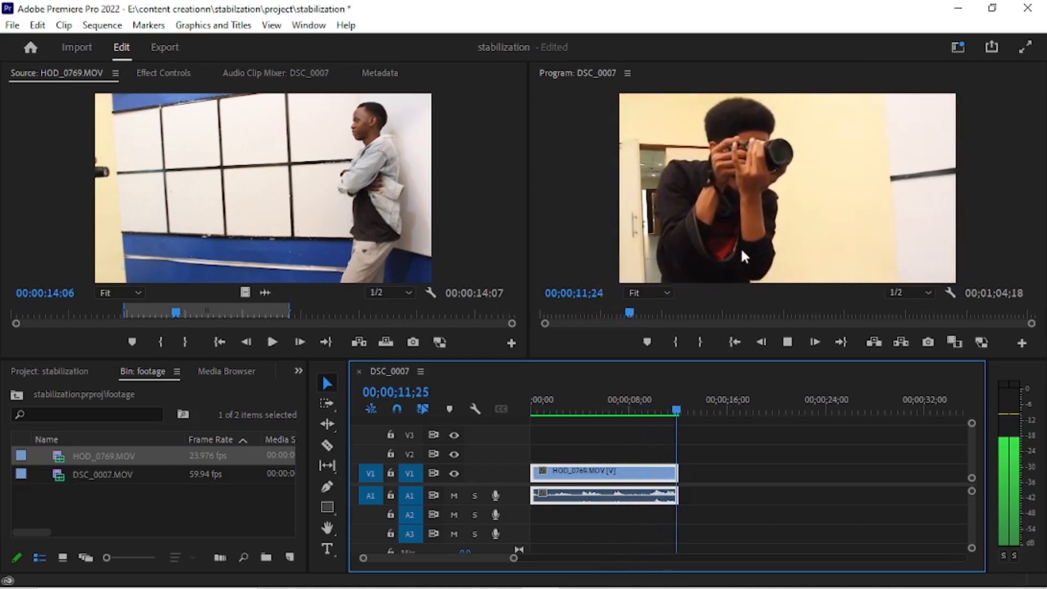
{"action": "left_click", "coordinate": [534, 416]}
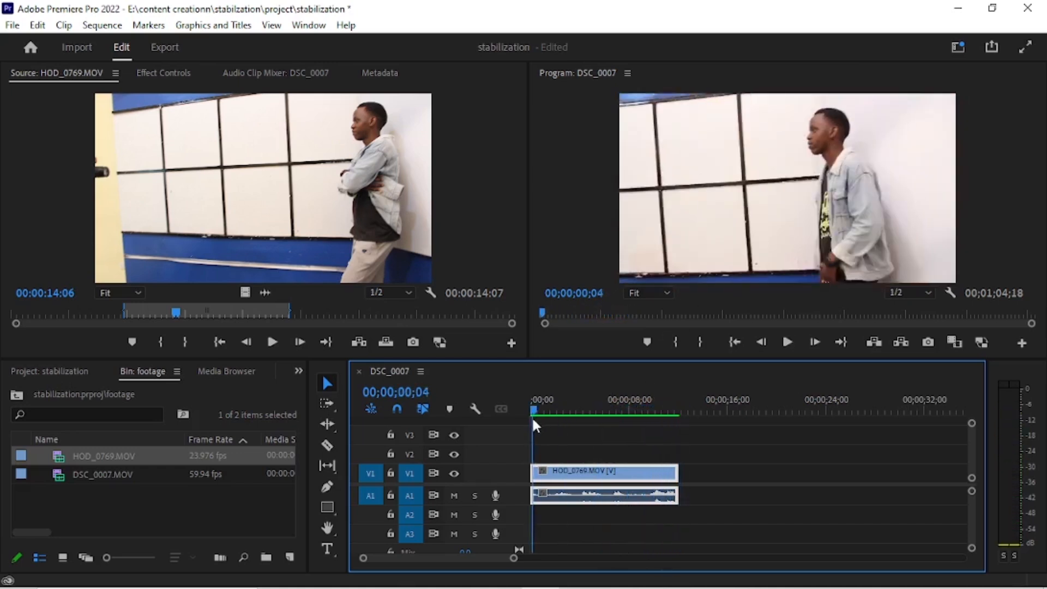
{"action": "key", "text": "space"}
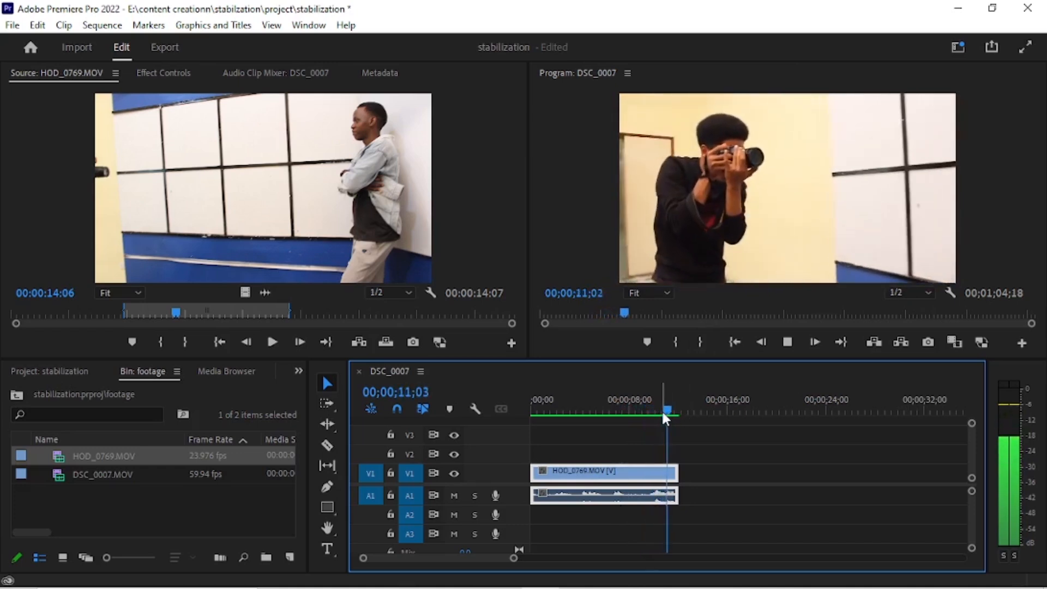
{"action": "key", "text": "space"}
{"action": "left_click_drag", "start_coordinate": [669, 412], "coordinate": [593, 411]}
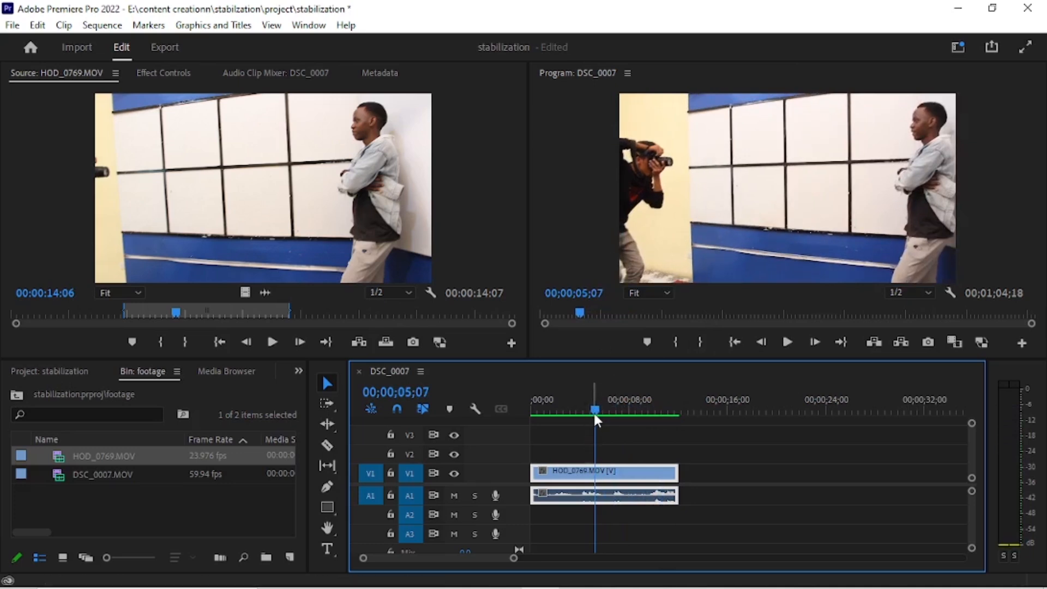
{"action": "left_click_drag", "start_coordinate": [593, 411], "coordinate": [579, 414]}
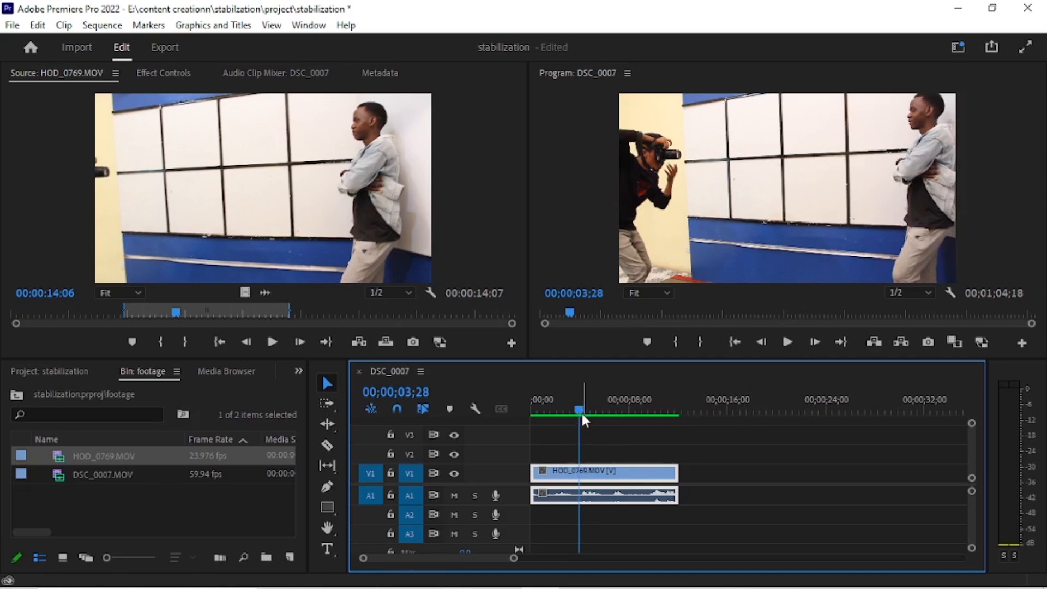
{"action": "left_click_drag", "start_coordinate": [581, 408], "coordinate": [561, 411]}
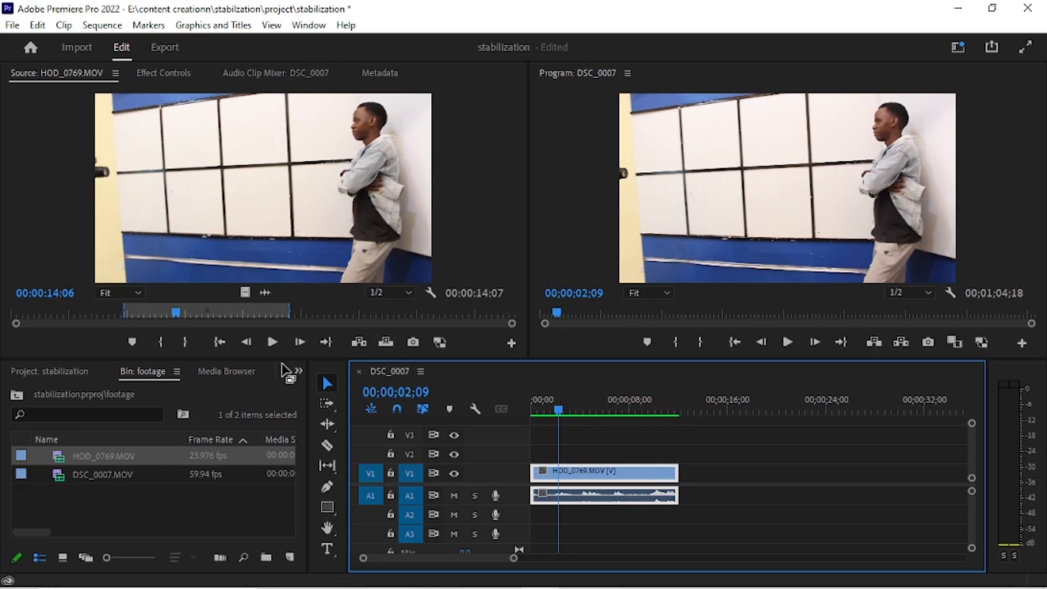
Step: Open the effects library and search it for "war" to locate the Warp Stabilizer effect
{"action": "left_click", "coordinate": [298, 371]}
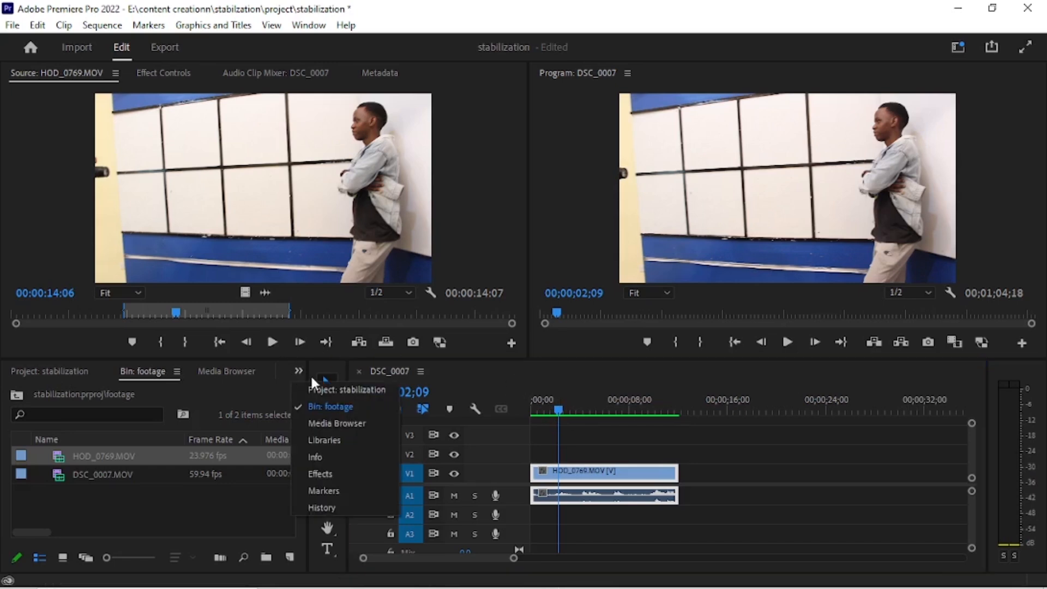
{"action": "left_click", "coordinate": [322, 474]}
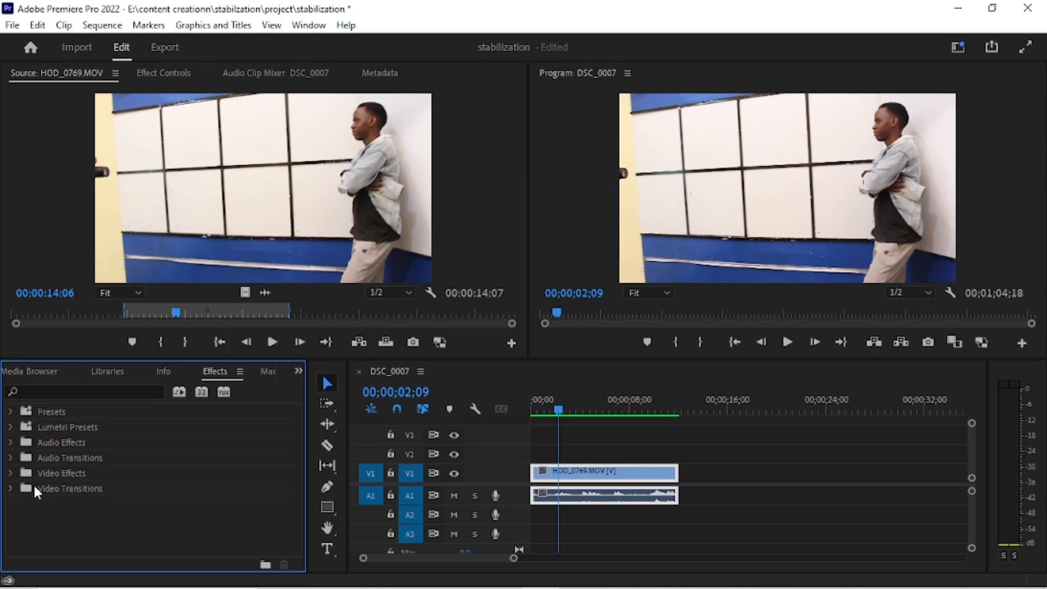
{"action": "left_click", "coordinate": [10, 473]}
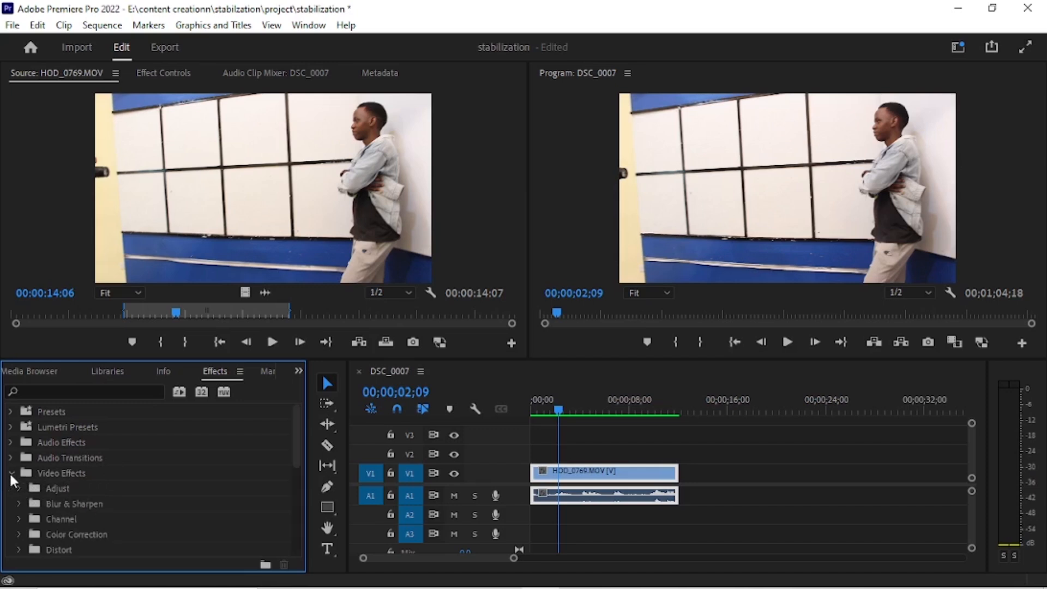
{"action": "left_click", "coordinate": [19, 504]}
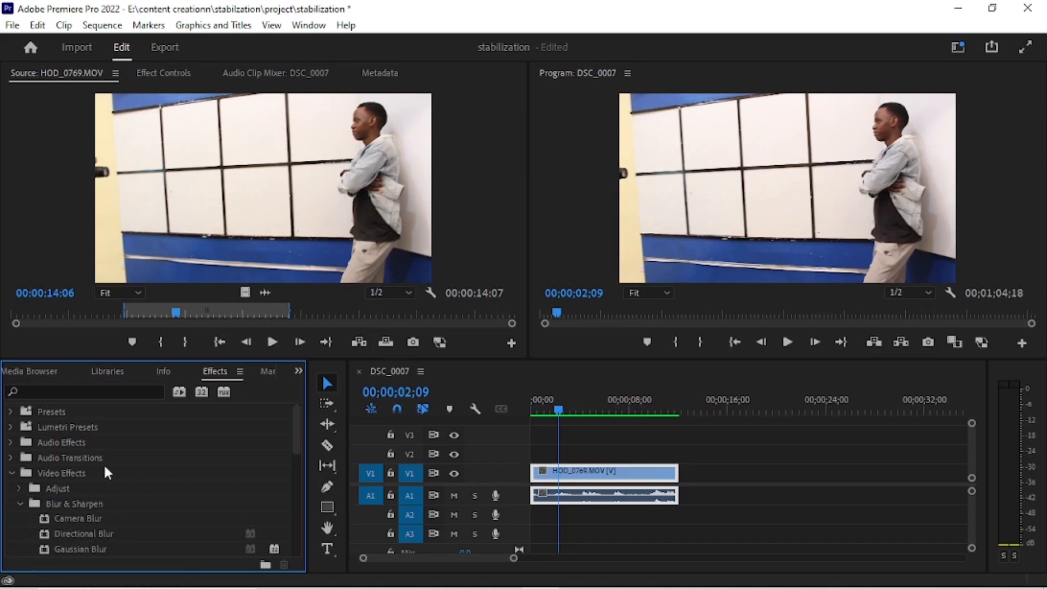
{"action": "left_click", "coordinate": [11, 473]}
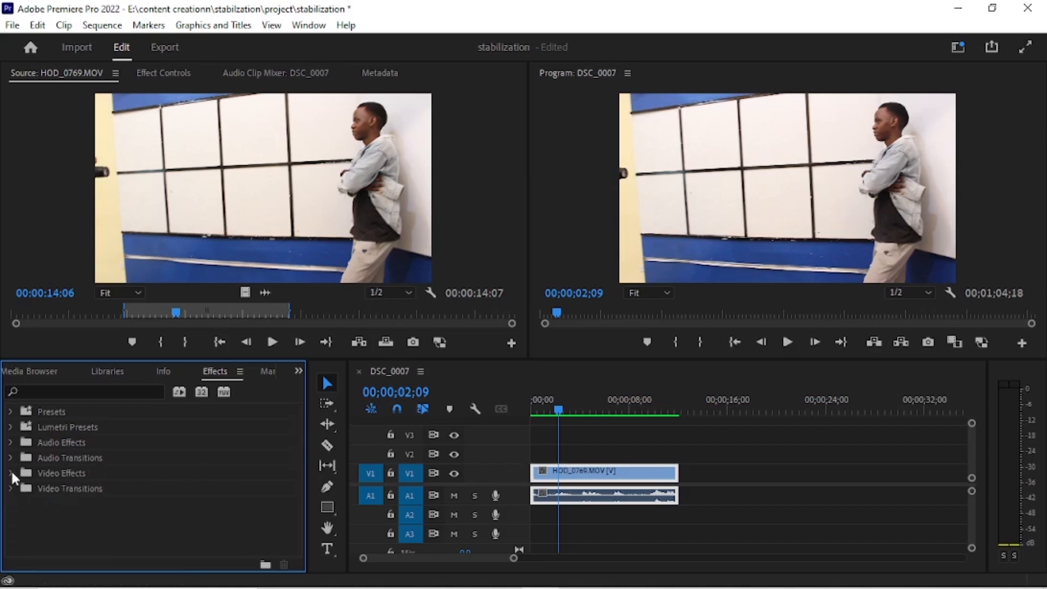
{"action": "left_click", "coordinate": [37, 391]}
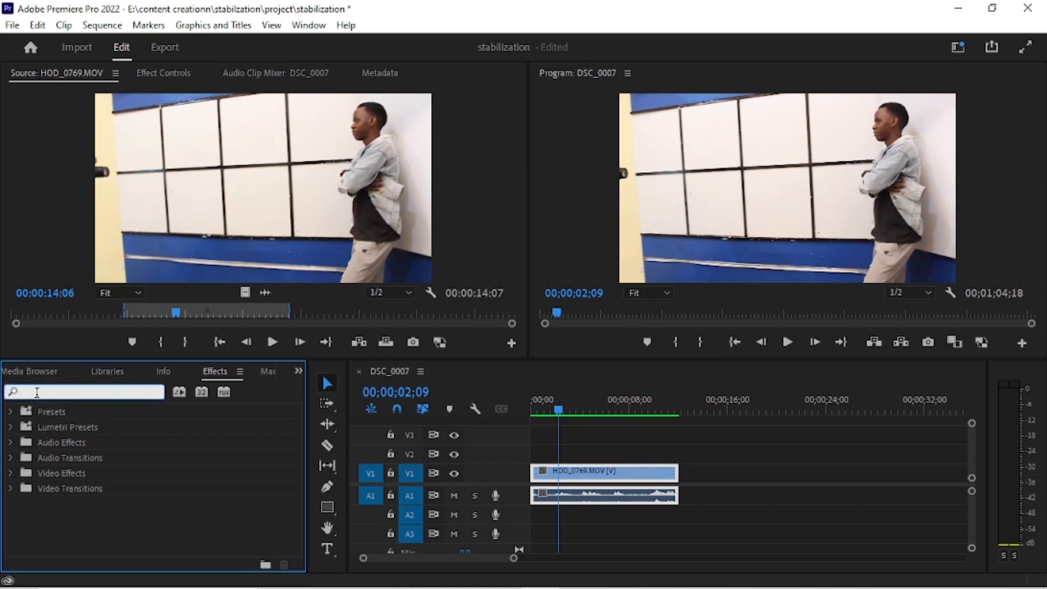
{"action": "type", "text": "w"}
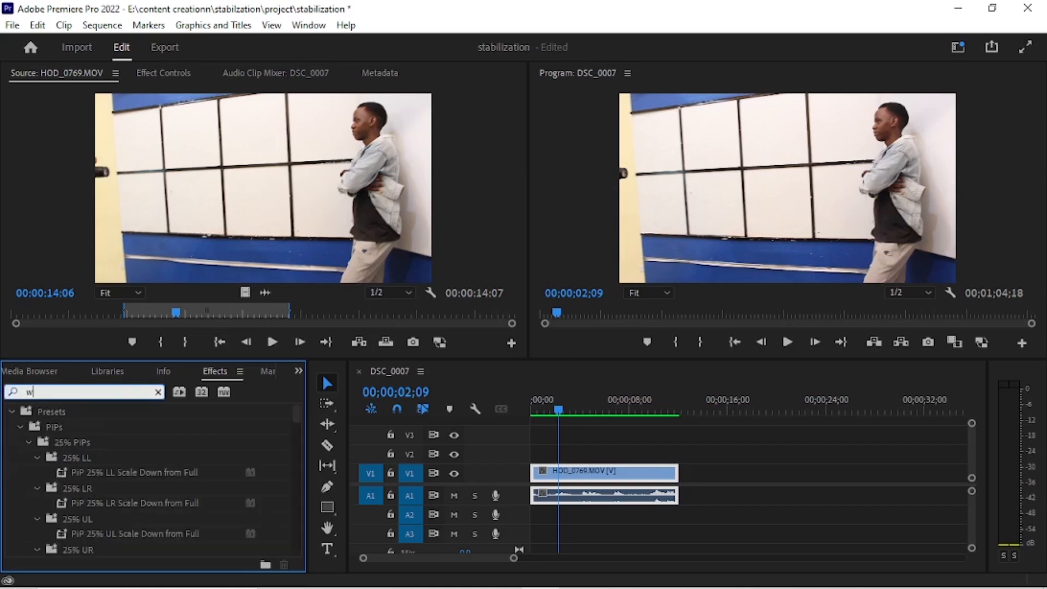
{"action": "type", "text": "ar"}
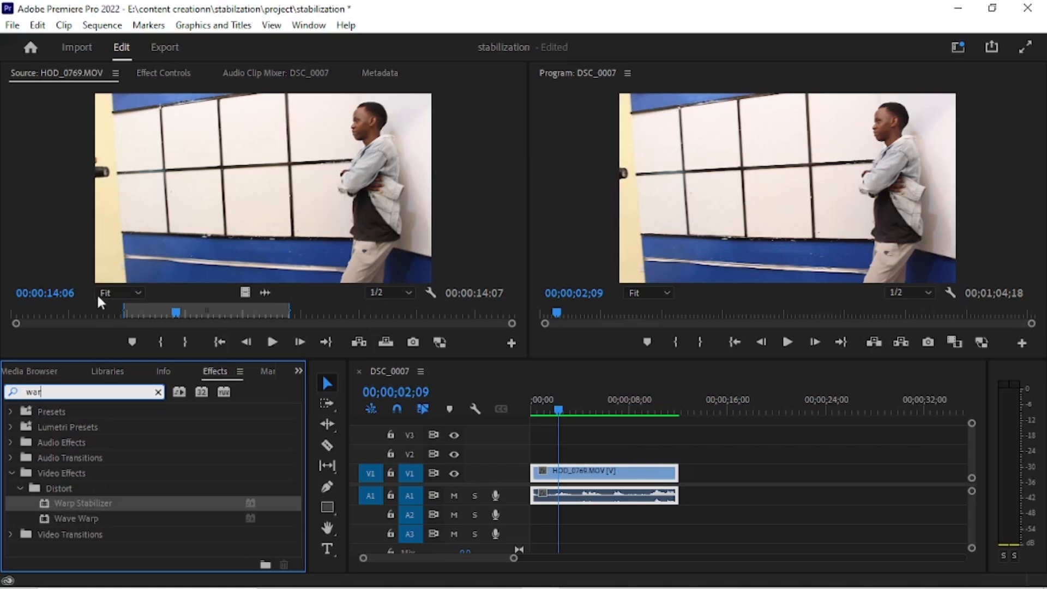
Step: Try shifting the clip's vertical Position to 213 in its Motion settings, and undo the change
{"action": "left_click", "coordinate": [149, 71]}
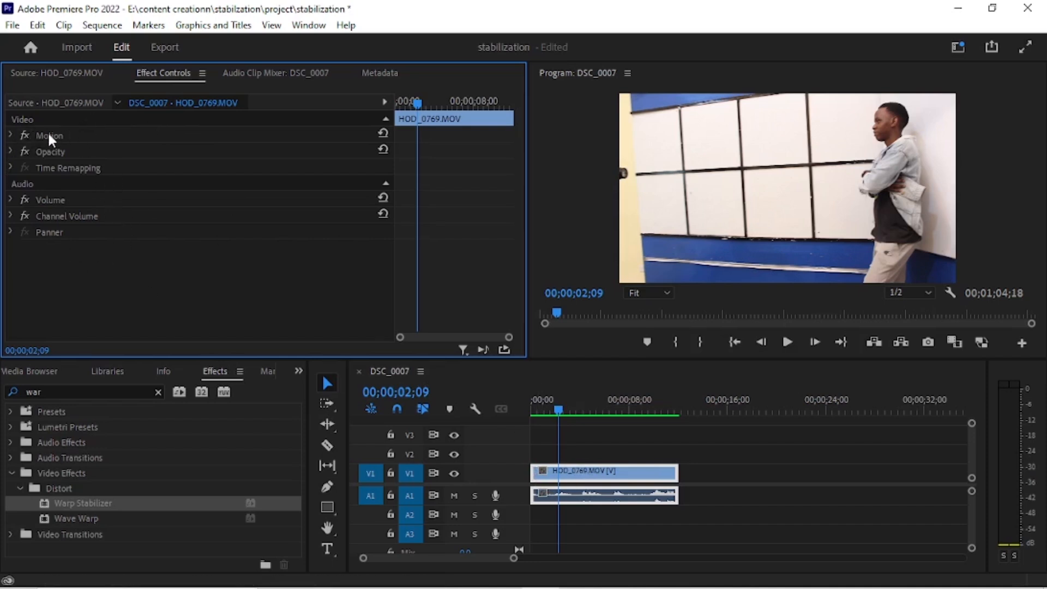
{"action": "left_click", "coordinate": [11, 136]}
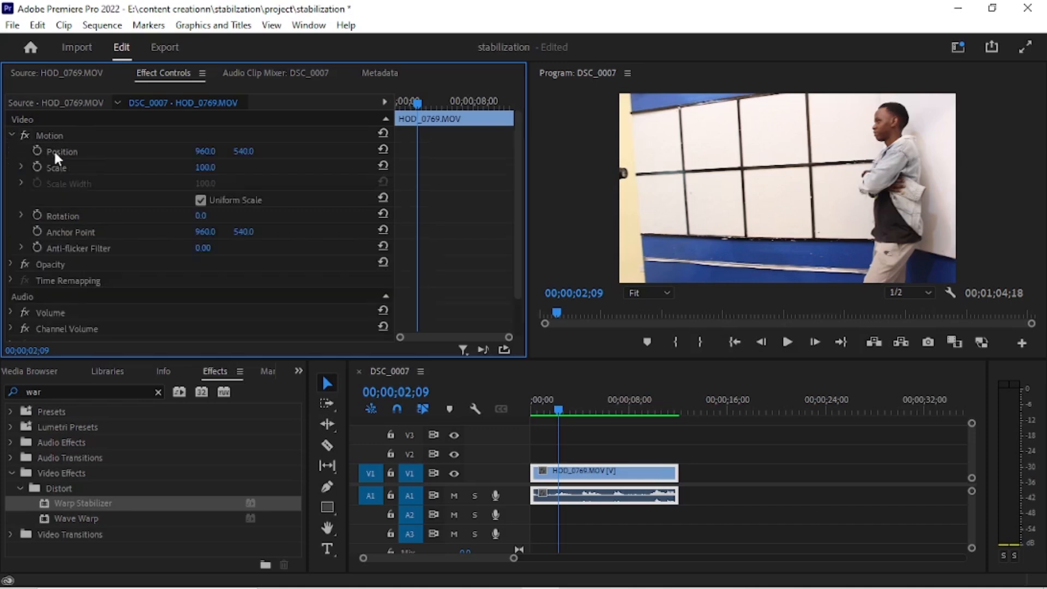
{"action": "left_click", "coordinate": [243, 151]}
{"action": "type", "text": "352"}
{"action": "key", "text": "Return"}
{"action": "left_click_drag", "start_coordinate": [247, 151], "coordinate": [171, 151]}
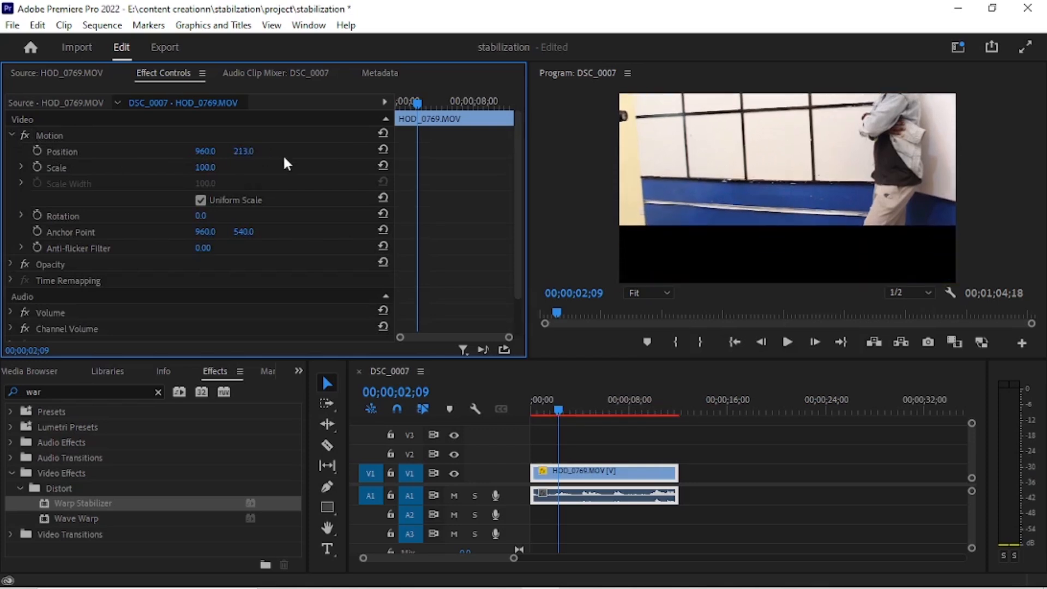
{"action": "key", "text": "ctrl+z"}
{"action": "key", "text": "ctrl+z"}
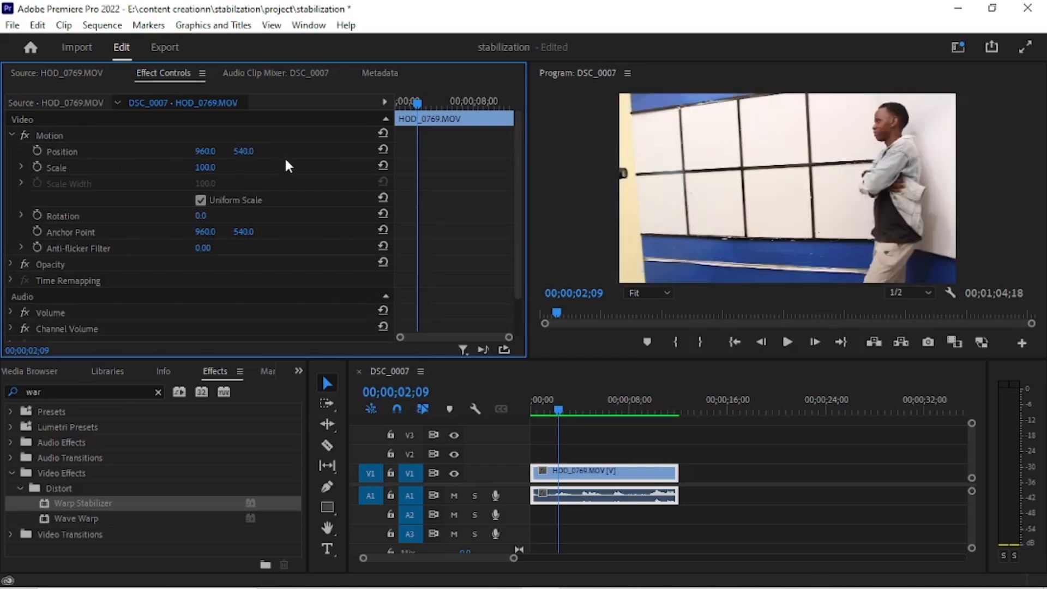
{"action": "left_click", "coordinate": [11, 136]}
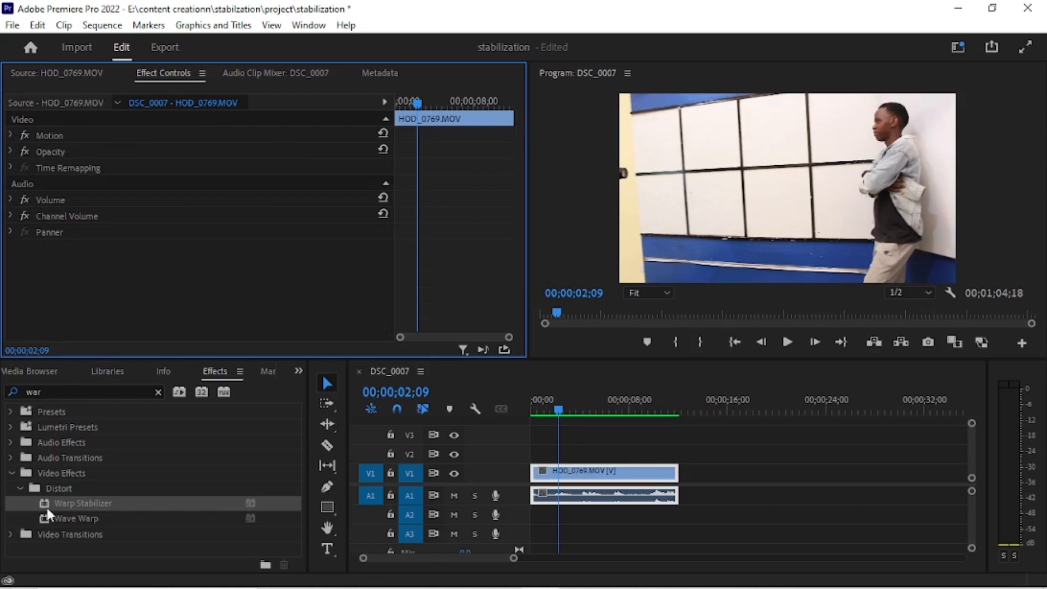
Step: Apply the Warp Stabilizer effect to the HOD_0769.MOV clip and play the stabilized result from the start
{"action": "left_click_drag", "start_coordinate": [44, 506], "coordinate": [564, 483]}
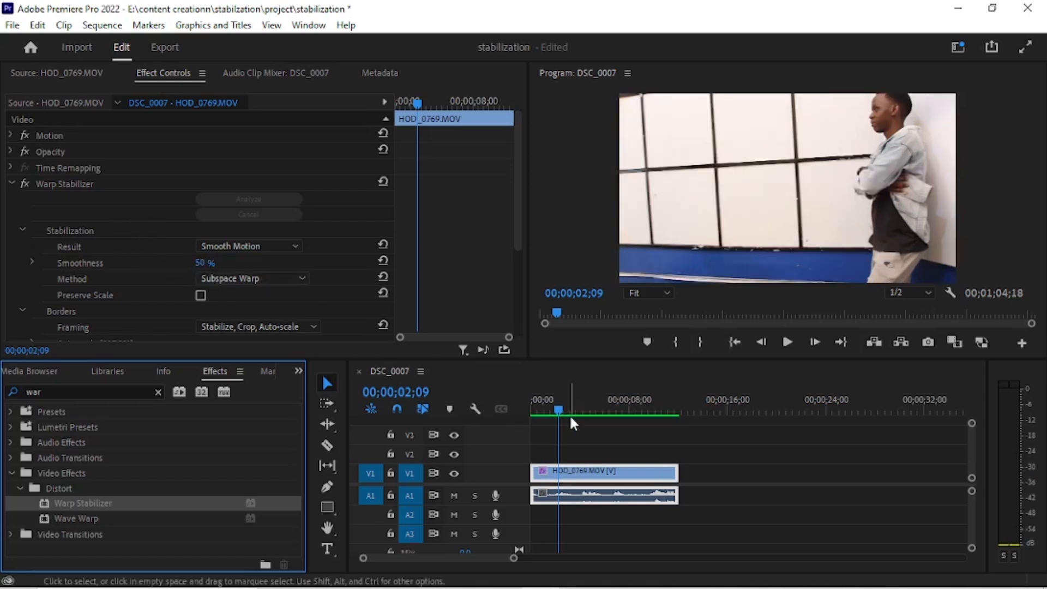
{"action": "left_click_drag", "start_coordinate": [560, 408], "coordinate": [529, 407]}
{"action": "key", "text": "space"}
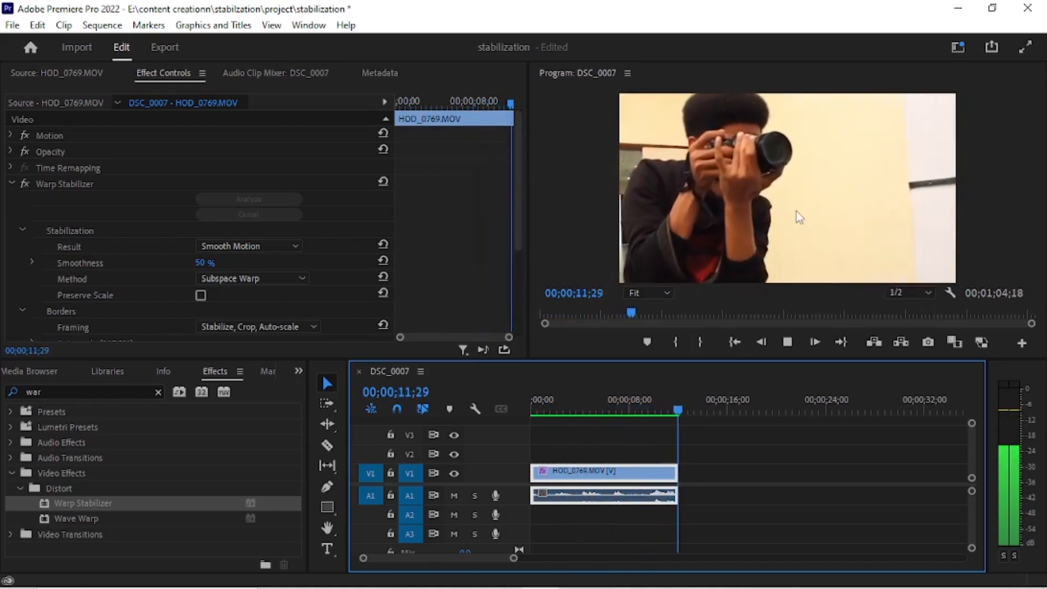
{"action": "left_click_drag", "start_coordinate": [611, 406], "coordinate": [501, 416]}
{"action": "key", "text": "space"}
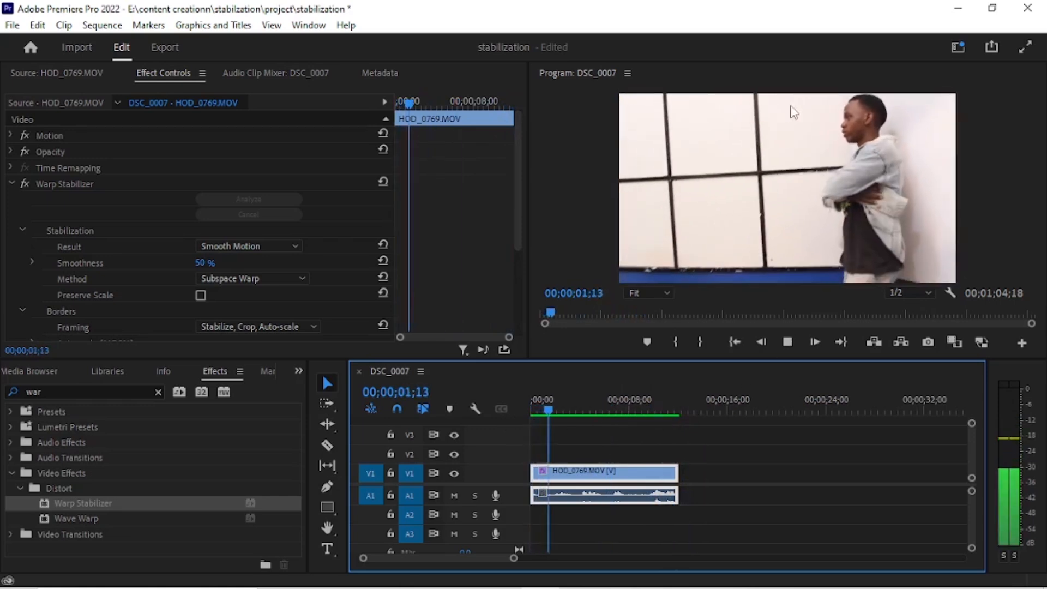
{"action": "left_click_drag", "start_coordinate": [545, 410], "coordinate": [506, 413]}
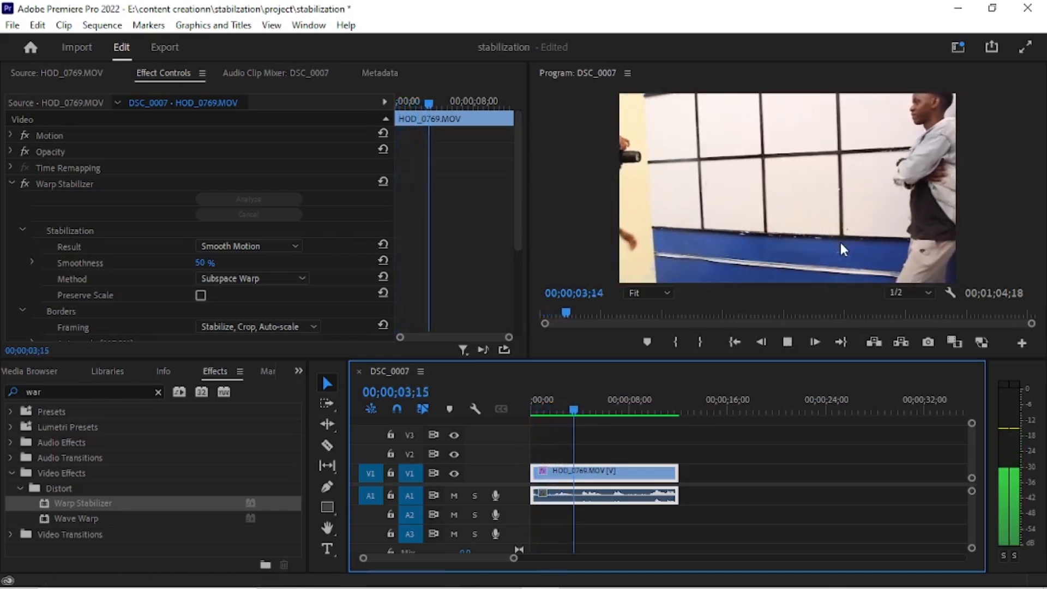
{"action": "left_click", "coordinate": [787, 342]}
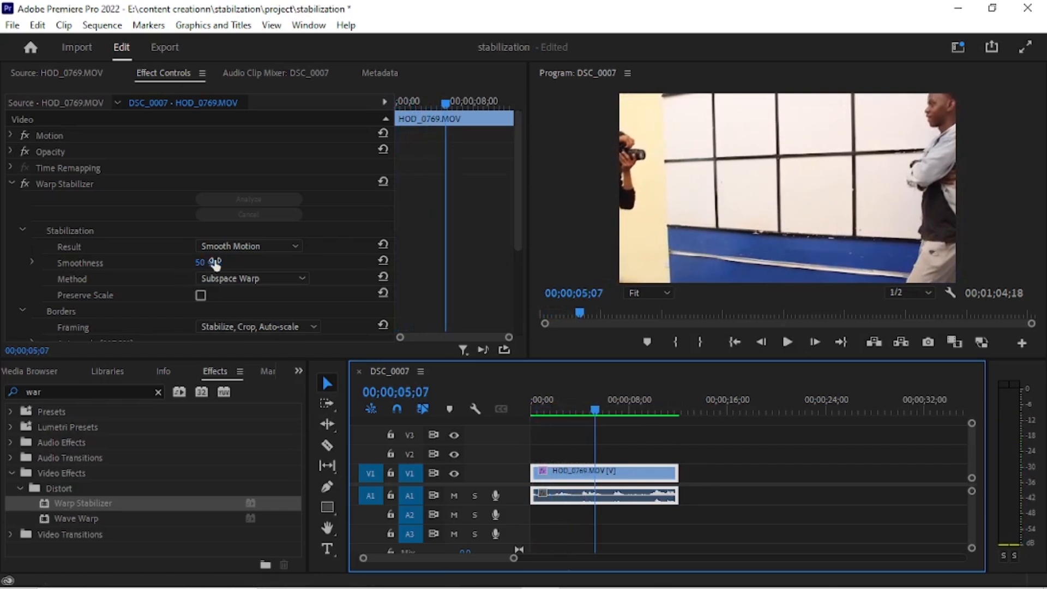
Step: Disable Warp Stabilizer on the clip and replay its opening seconds from the start to examine the unstabilized motion
{"action": "left_click_drag", "start_coordinate": [554, 404], "coordinate": [516, 406]}
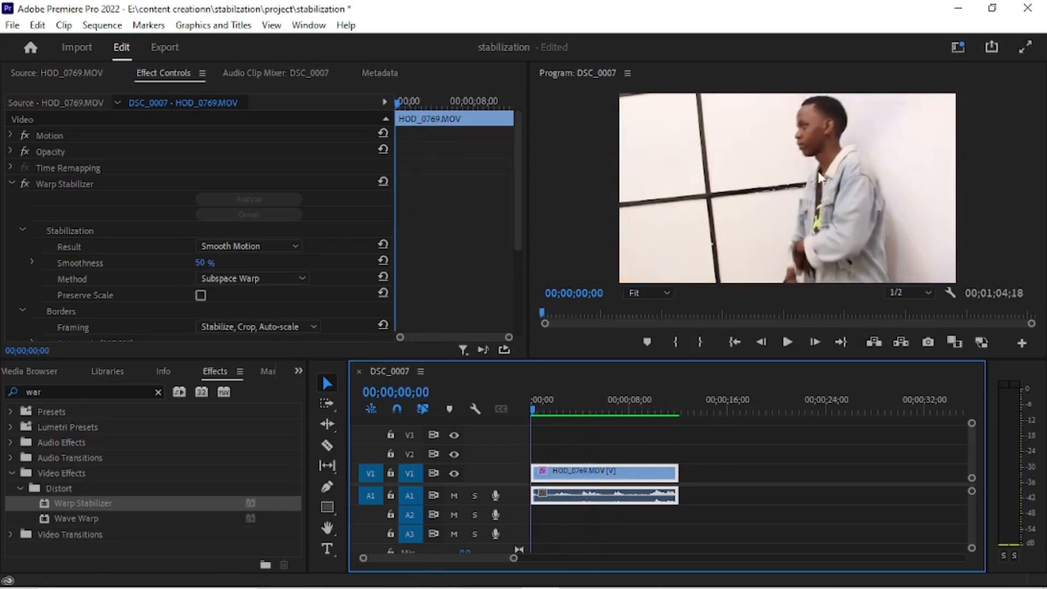
{"action": "left_click", "coordinate": [25, 184]}
{"action": "left_click", "coordinate": [533, 414]}
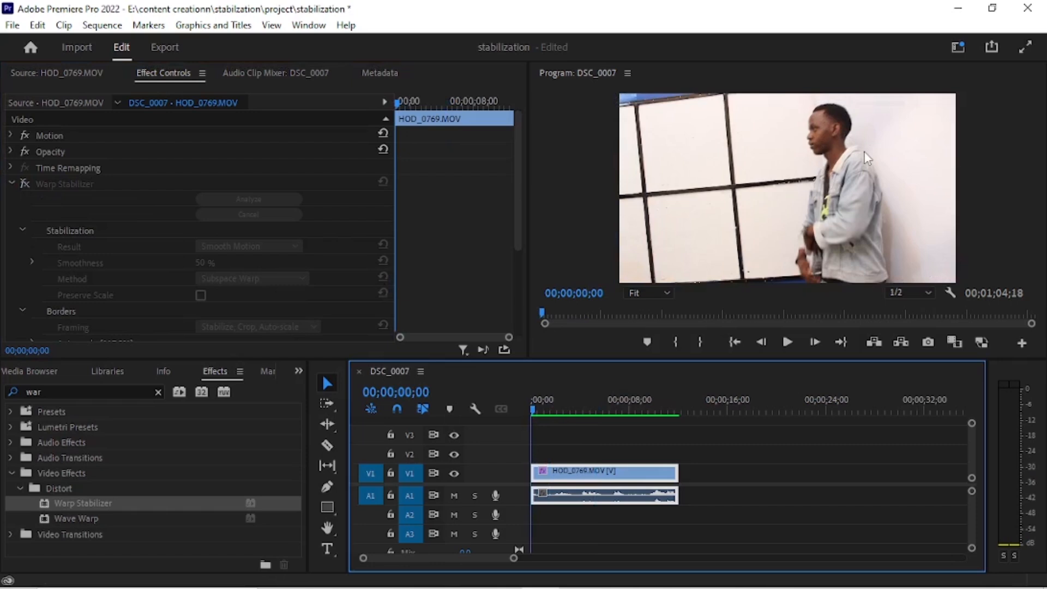
{"action": "key", "text": "space"}
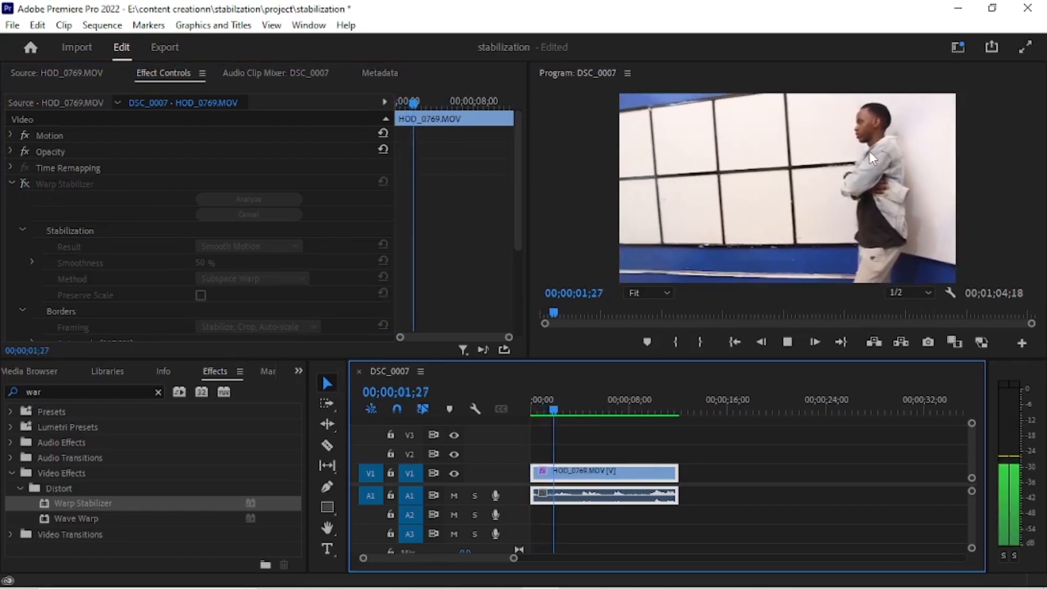
{"action": "key", "text": "space"}
{"action": "left_click_drag", "start_coordinate": [557, 413], "coordinate": [543, 397]}
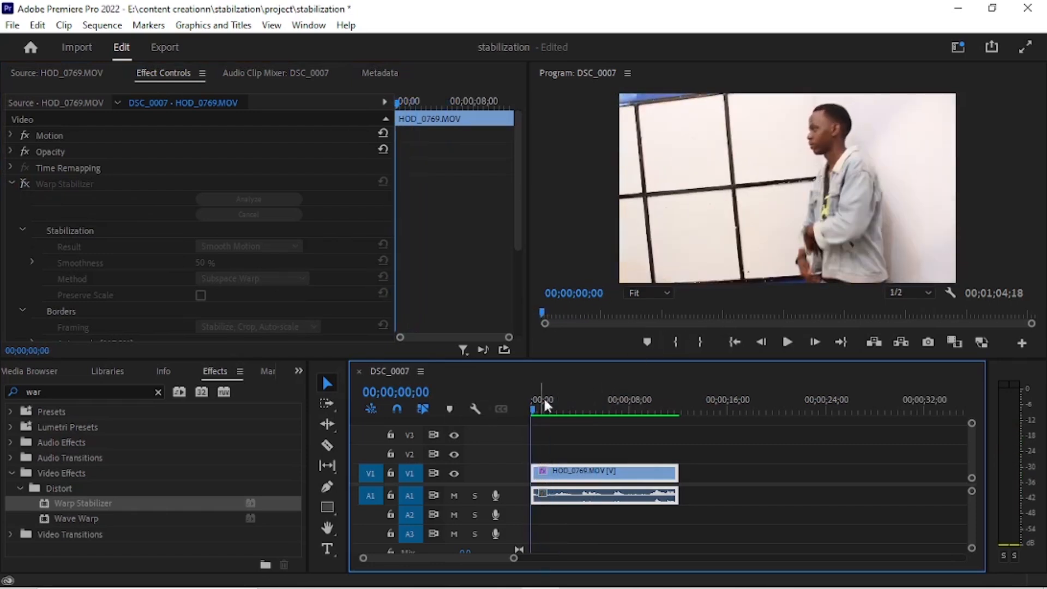
{"action": "key", "text": "space"}
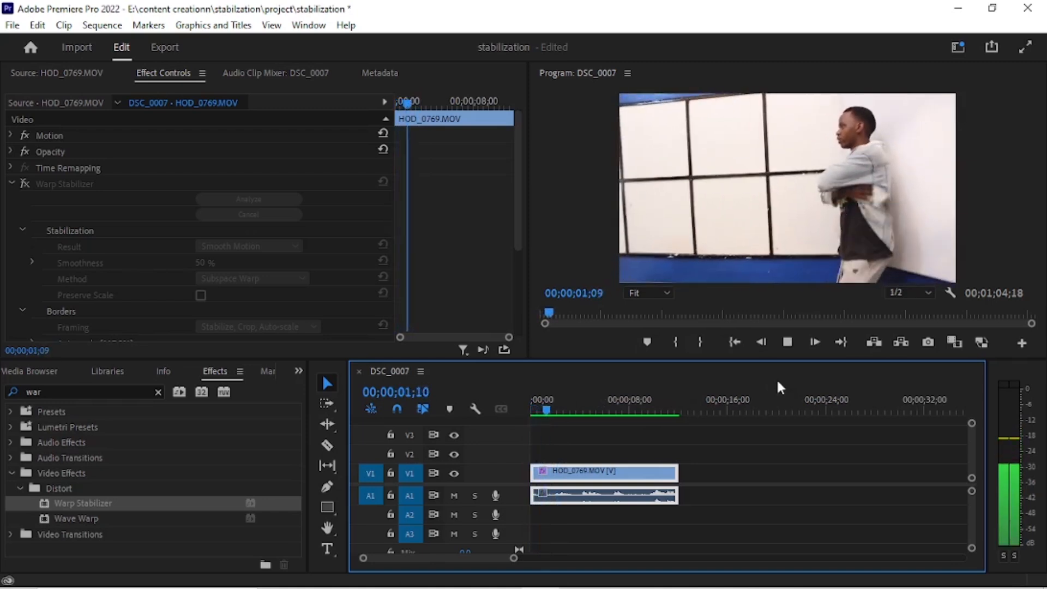
{"action": "key", "text": "space"}
{"action": "left_click_drag", "start_coordinate": [552, 415], "coordinate": [522, 296]}
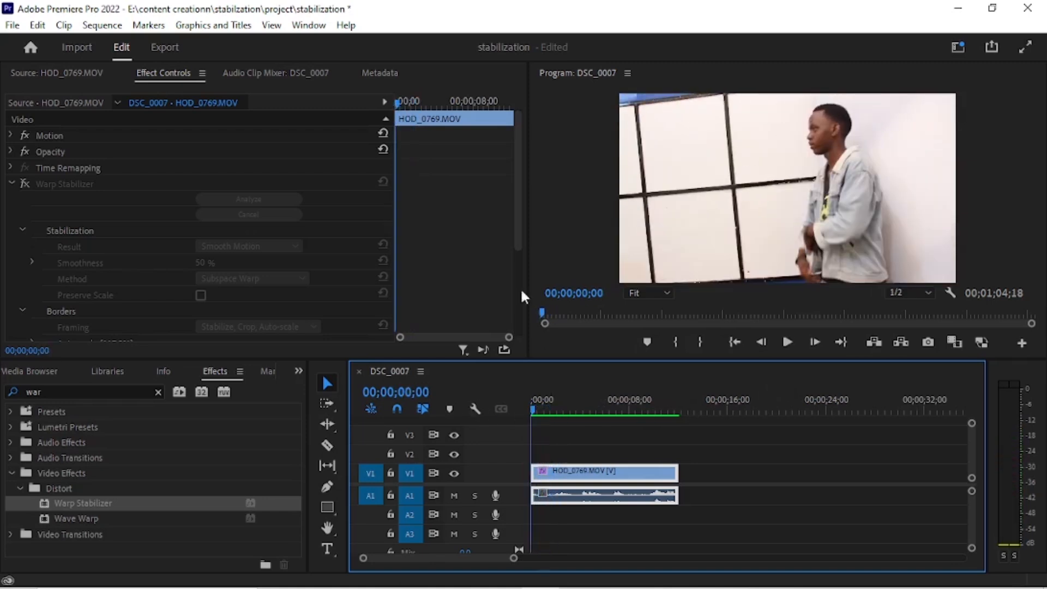
Step: Re-enable Warp Stabilizer on the clip and play the opening seconds for comparison
{"action": "left_click", "coordinate": [24, 183]}
{"action": "key", "text": "space"}
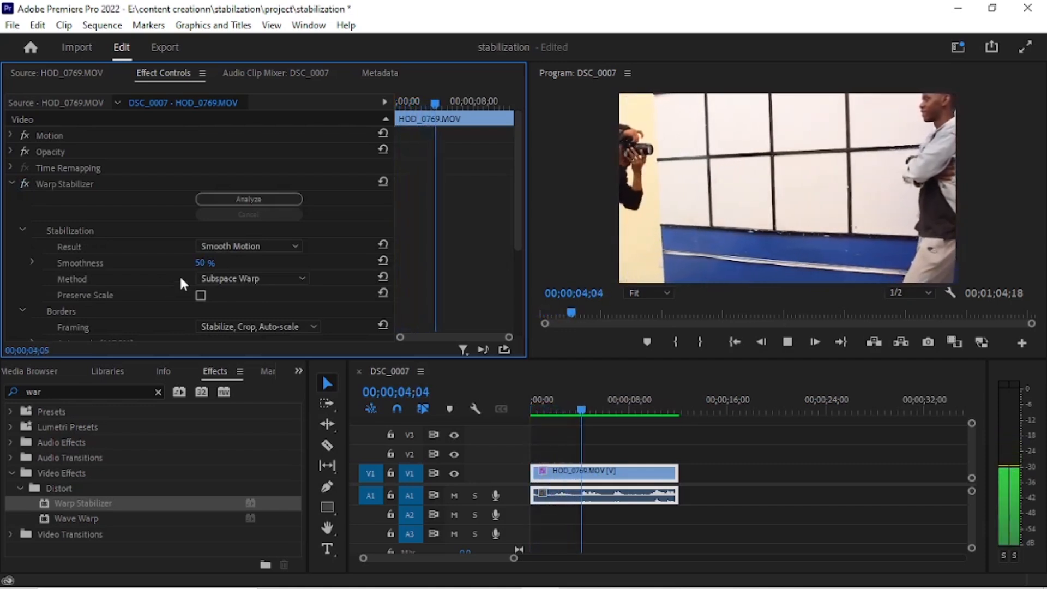
{"action": "key", "text": "space"}
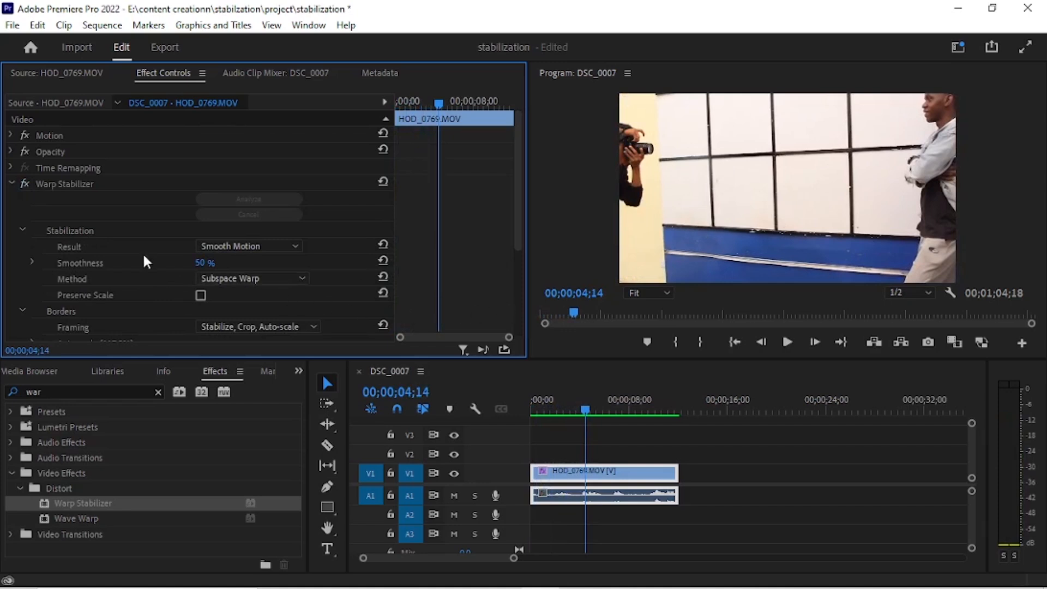
Step: Set the Warp Stabilizer's Smoothness to 7%
{"action": "left_click", "coordinate": [203, 263]}
{"action": "type", "text": "7"}
{"action": "key", "text": "Return"}
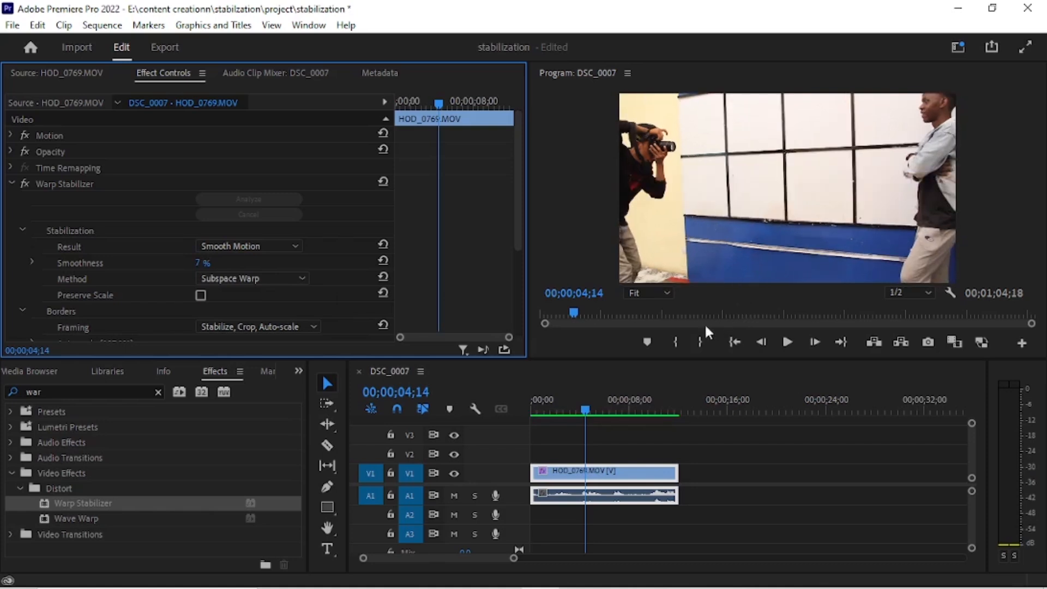
Step: Replay the stabilized HOD_0769.MOV clip from its start through to the end to examine the smoothed camera motion
{"action": "left_click_drag", "start_coordinate": [587, 407], "coordinate": [516, 412]}
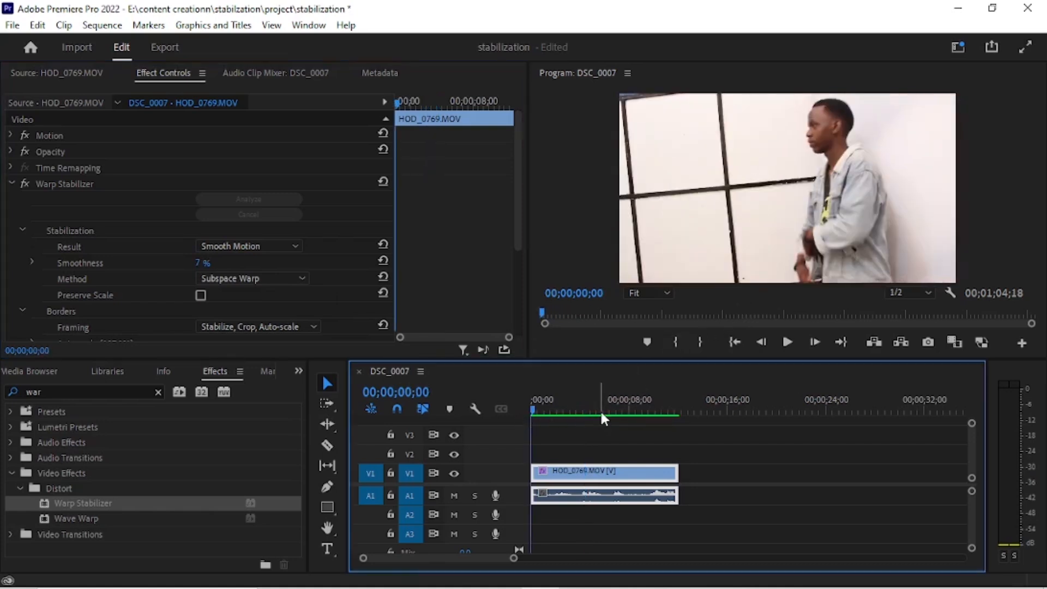
{"action": "key", "text": "space"}
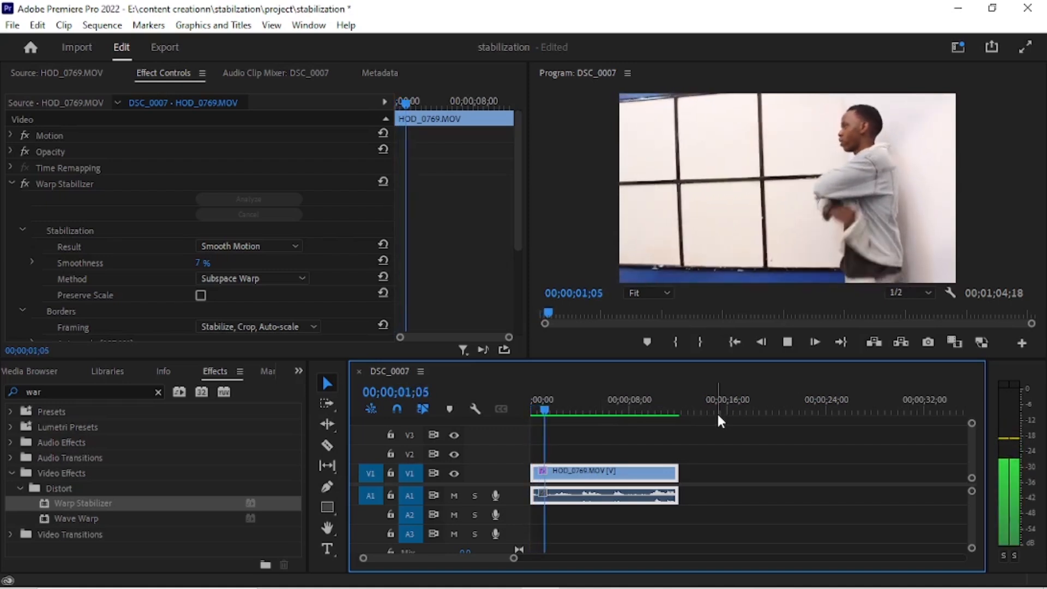
{"action": "key", "text": "space"}
{"action": "left_click_drag", "start_coordinate": [558, 411], "coordinate": [514, 411]}
{"action": "key", "text": "space"}
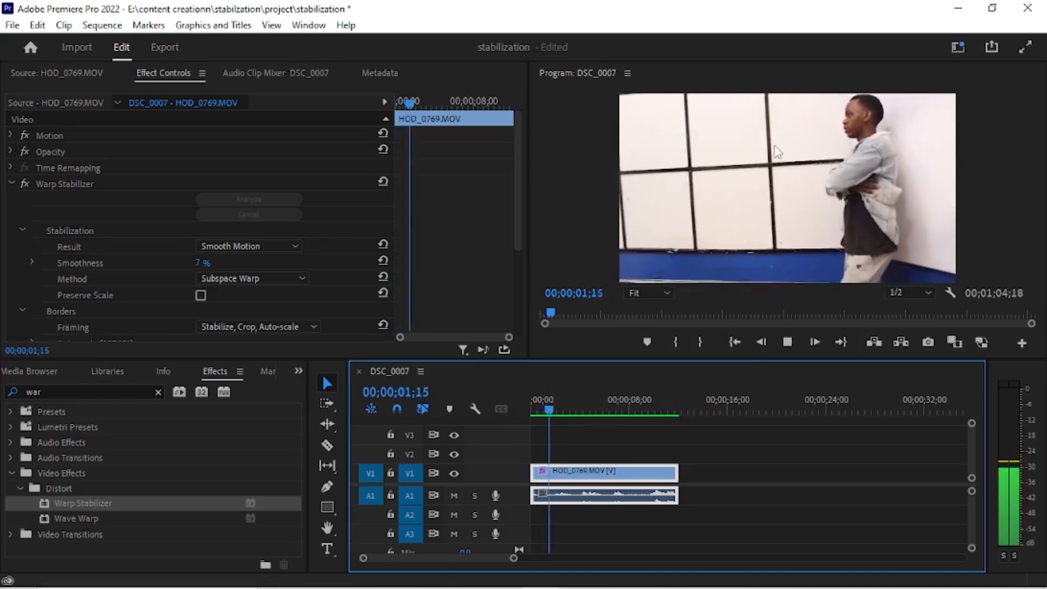
{"action": "left_click_drag", "start_coordinate": [561, 410], "coordinate": [526, 409]}
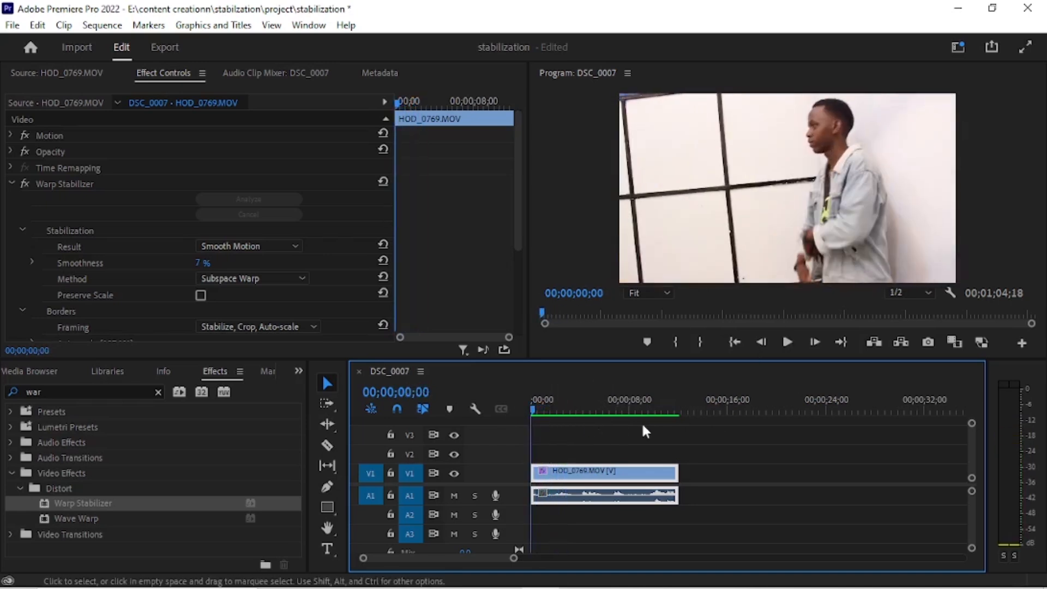
{"action": "key", "text": "space"}
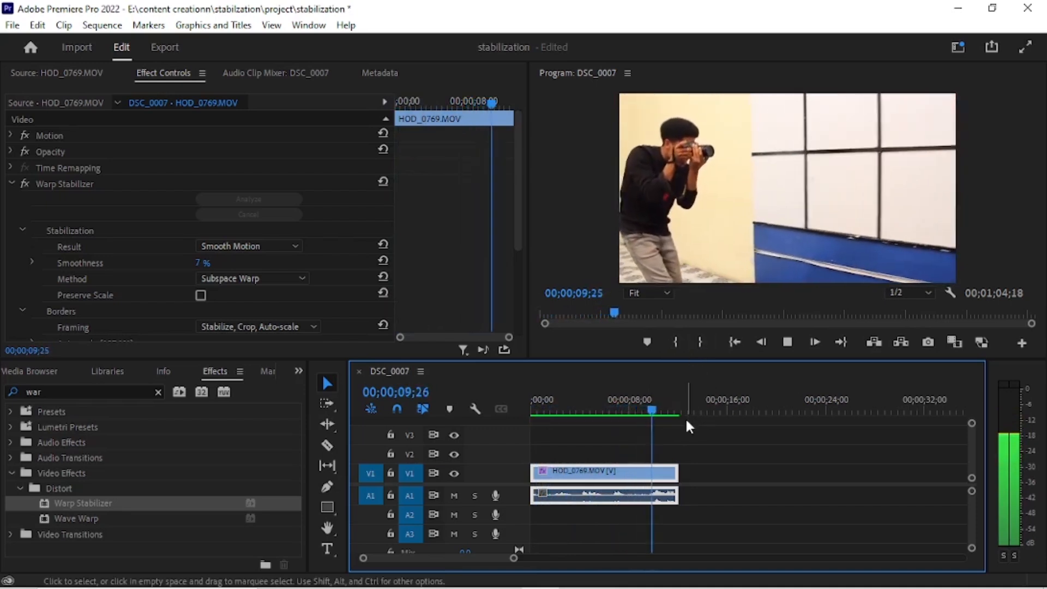
{"action": "key", "text": "space"}
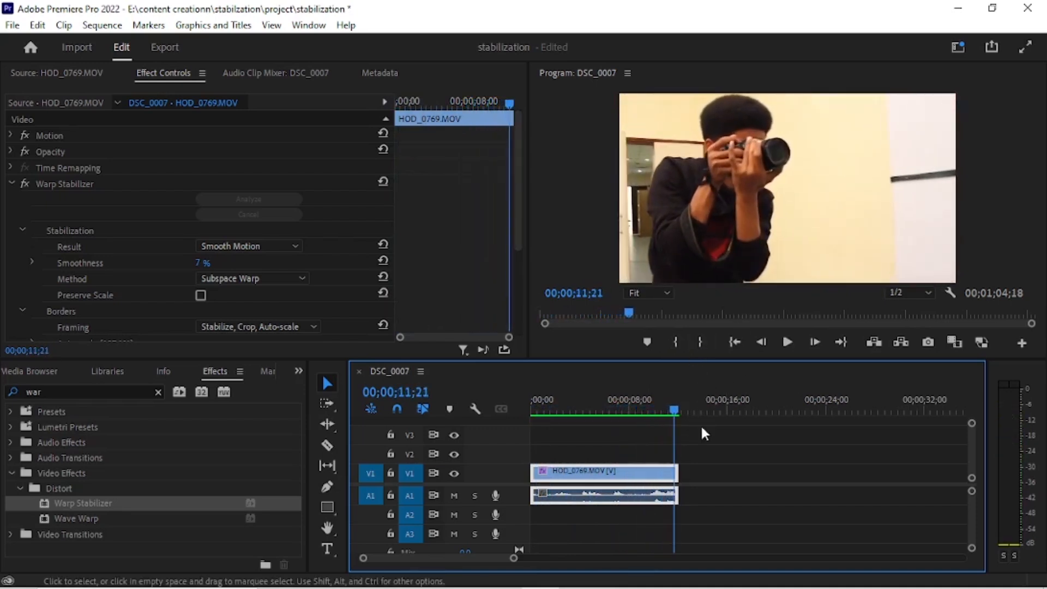
{"action": "left_click_drag", "start_coordinate": [673, 410], "coordinate": [631, 407]}
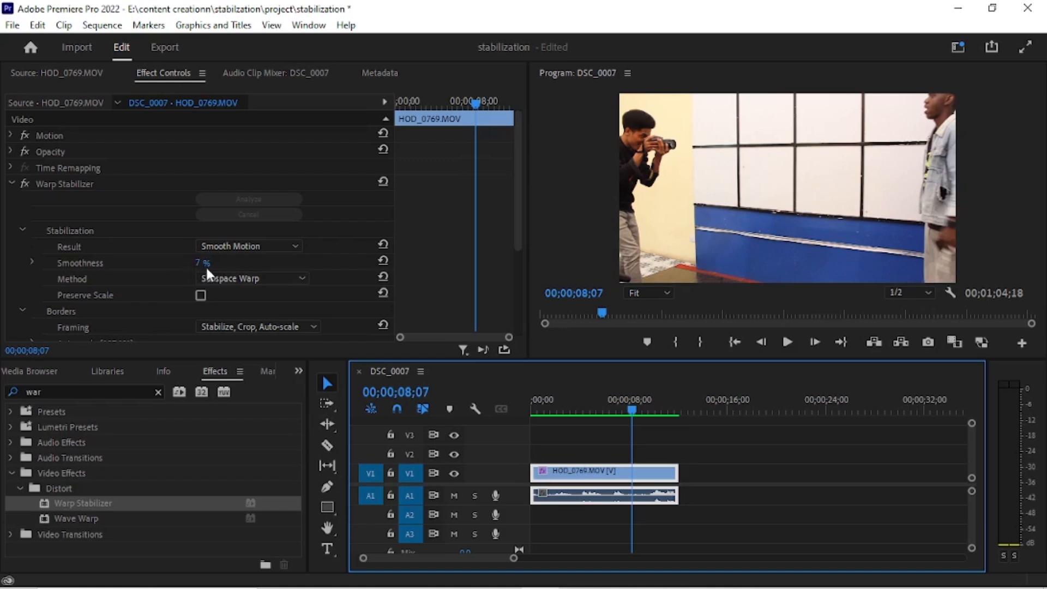
Step: Select the DSC_0007.MOV clip at the end of the sequence and play its stabilized footage from the start
{"action": "left_click_drag", "start_coordinate": [473, 554], "coordinate": [508, 554]}
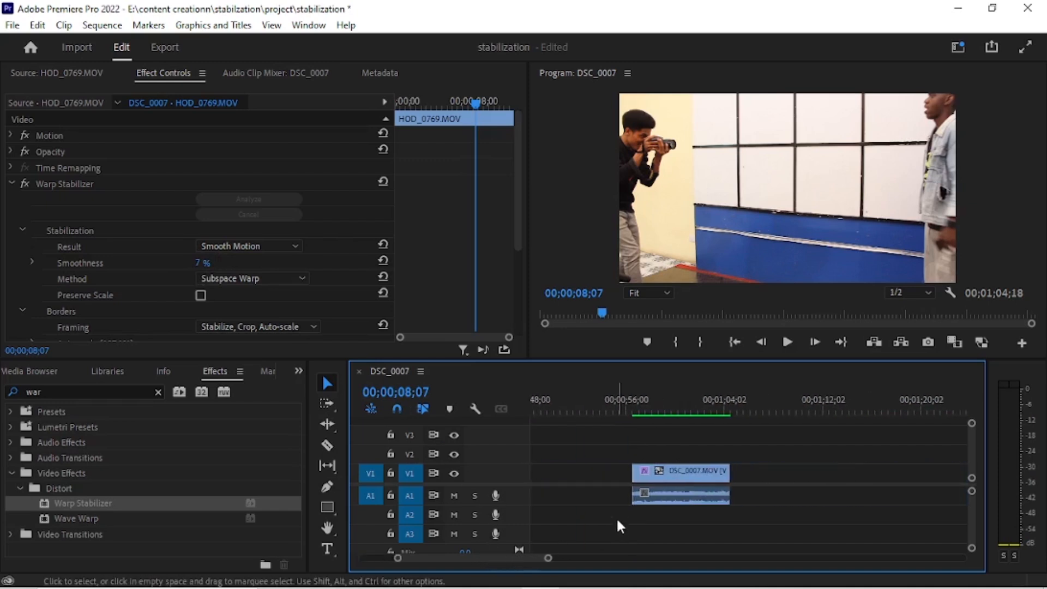
{"action": "left_click", "coordinate": [679, 477]}
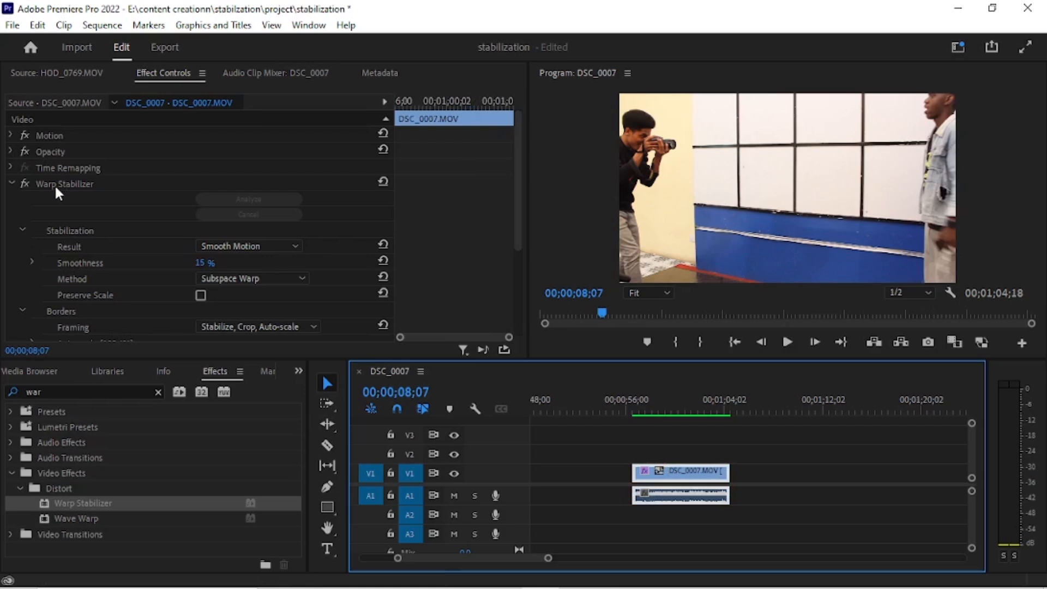
{"action": "left_click", "coordinate": [632, 411]}
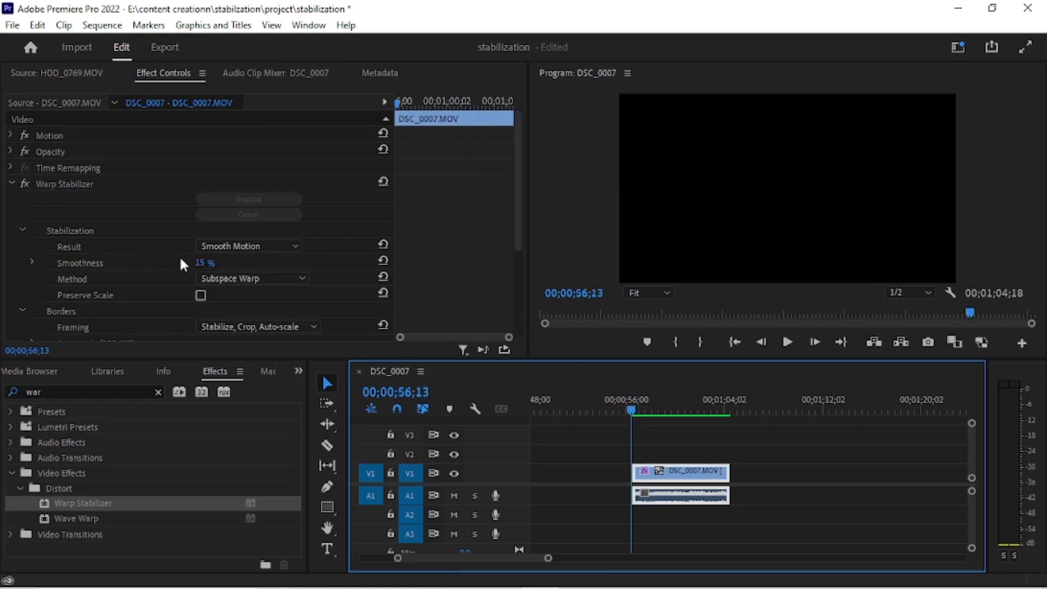
{"action": "key", "text": "space"}
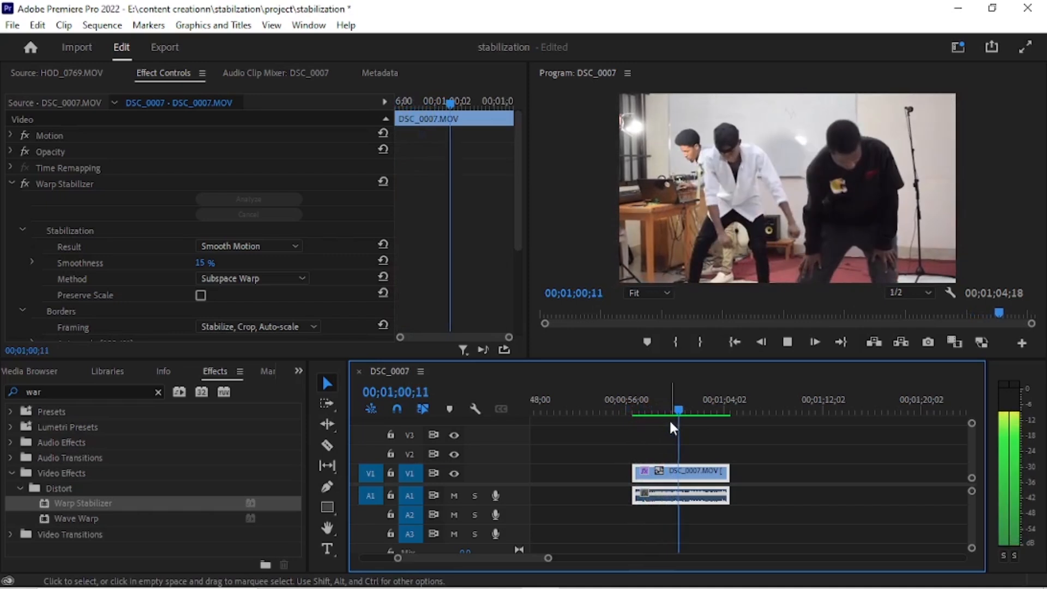
{"action": "key", "text": "space"}
Step: Disable Warp Stabilizer on the DSC_0007.MOV clip and replay it from its start to examine the original motion
{"action": "left_click", "coordinate": [23, 183]}
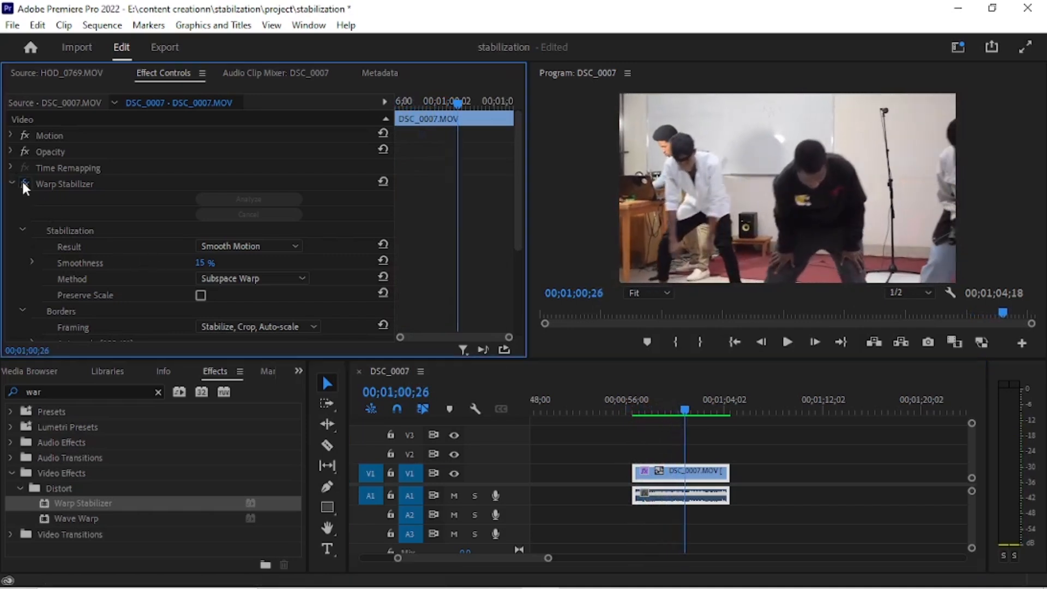
{"action": "left_click", "coordinate": [633, 411]}
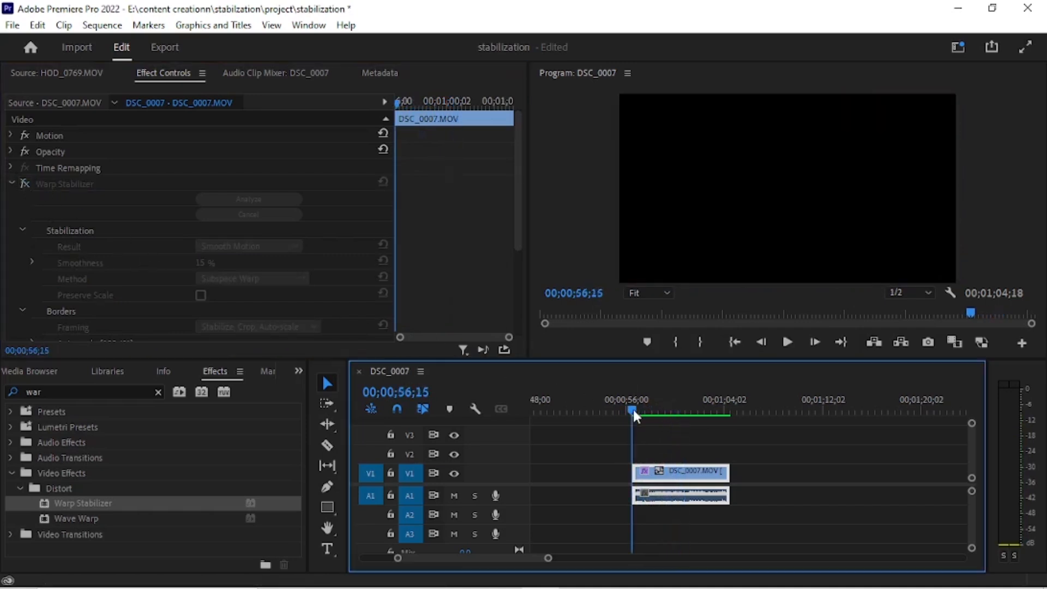
{"action": "key", "text": "space"}
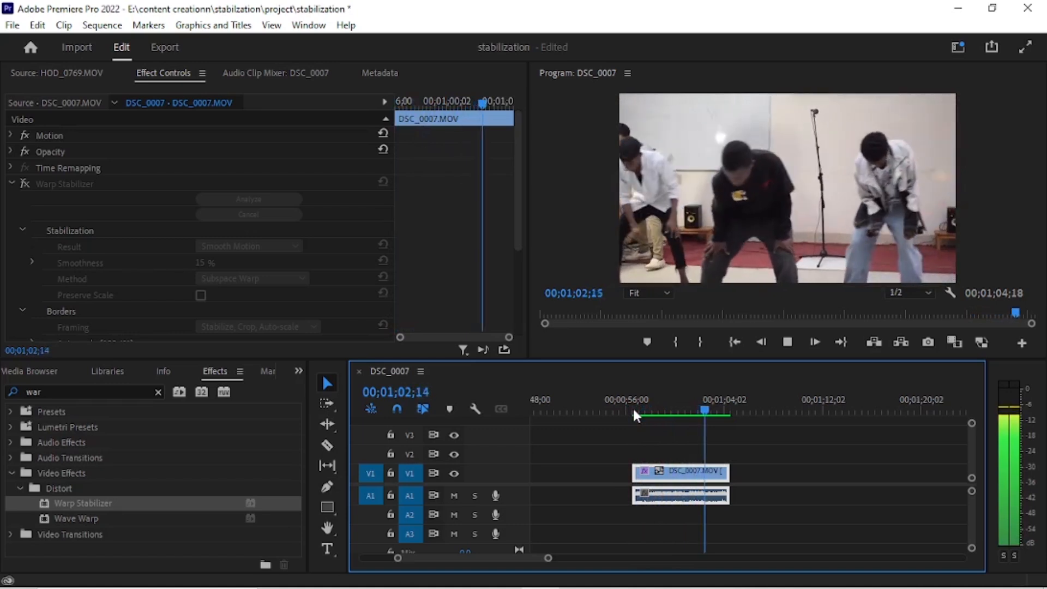
{"action": "key", "text": "space"}
Step: Re-enable Warp Stabilizer on the DSC_0007.MOV clip and replay it from its start to compare the stabilized motion
{"action": "left_click", "coordinate": [26, 184]}
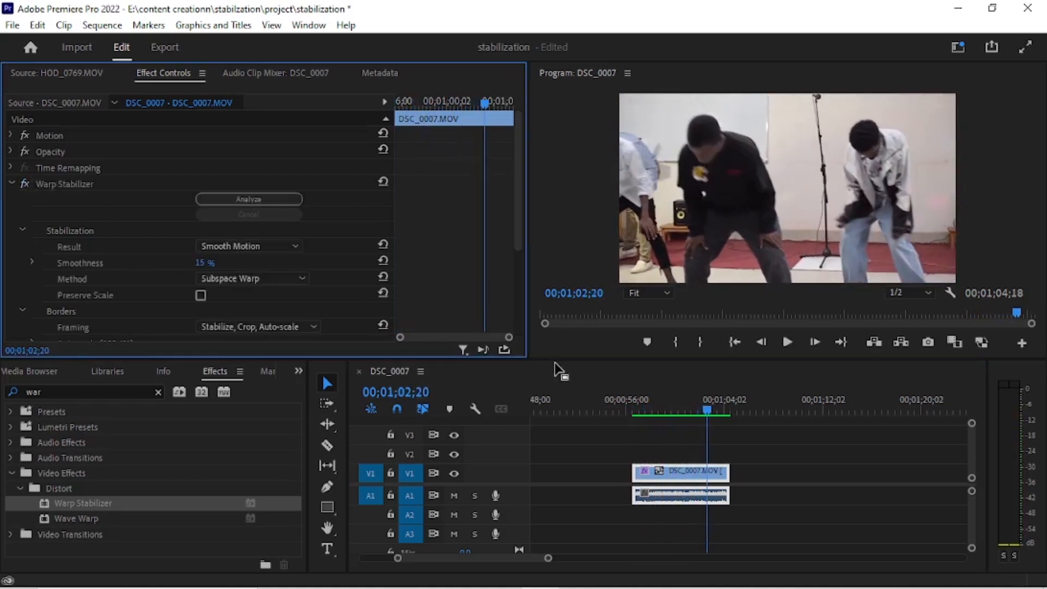
{"action": "left_click", "coordinate": [633, 412]}
{"action": "key", "text": "space"}
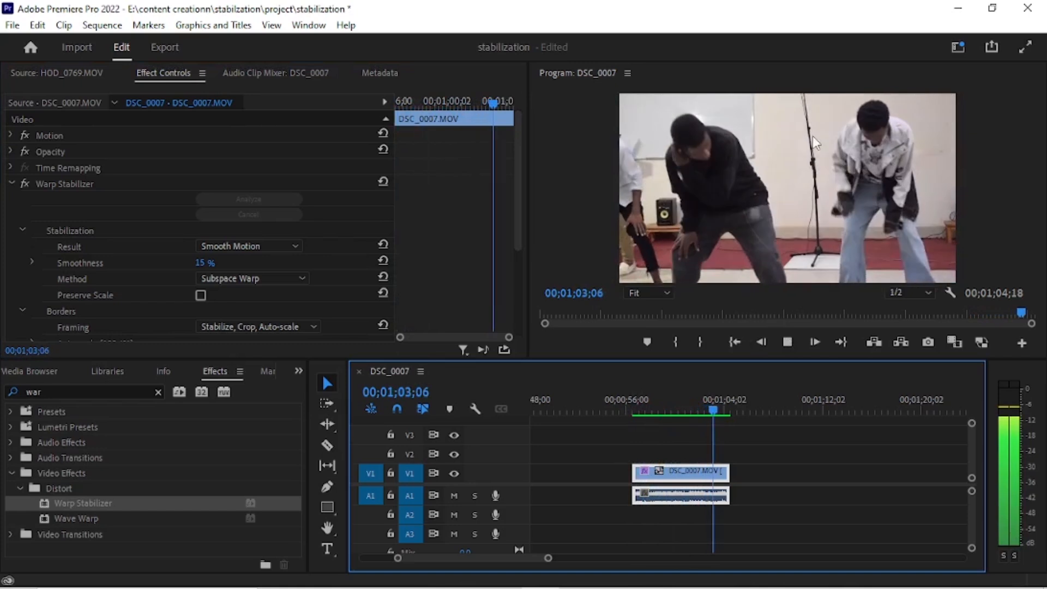
{"action": "left_click", "coordinate": [630, 408]}
{"action": "key", "text": "space"}
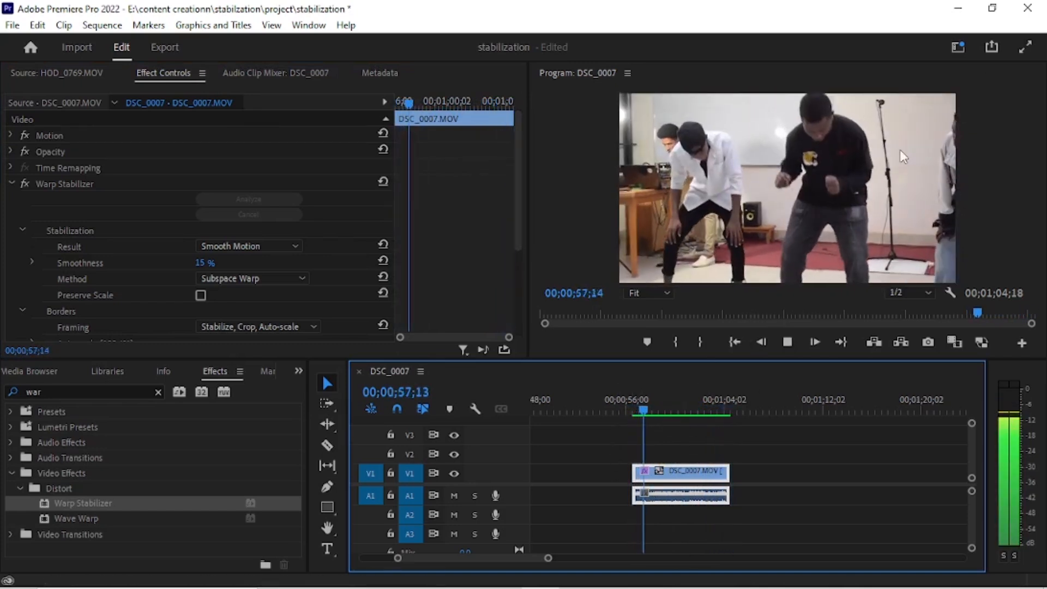
{"action": "left_click", "coordinate": [636, 410]}
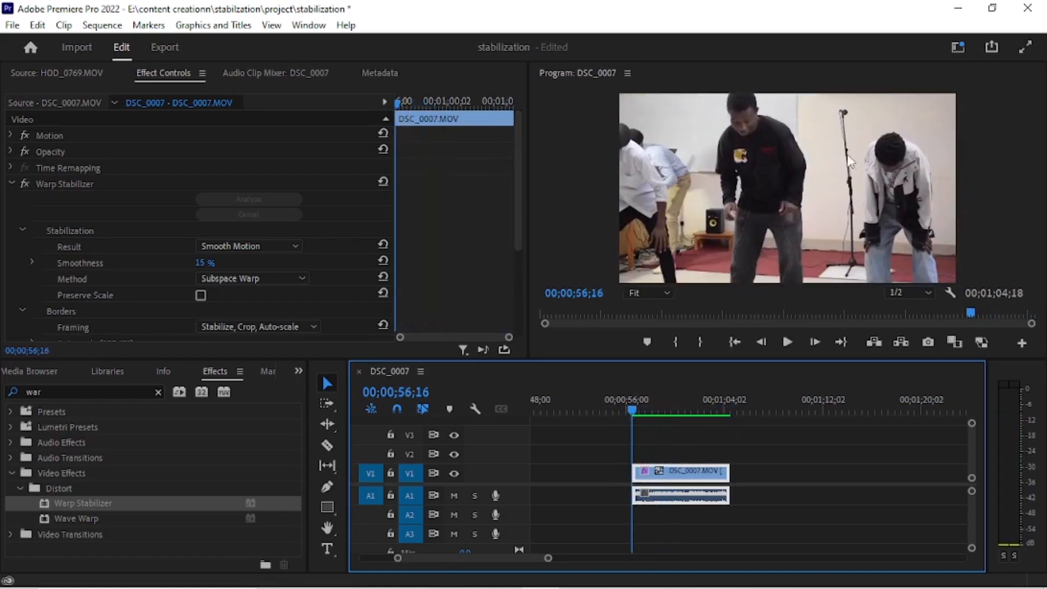
{"action": "key", "text": "space"}
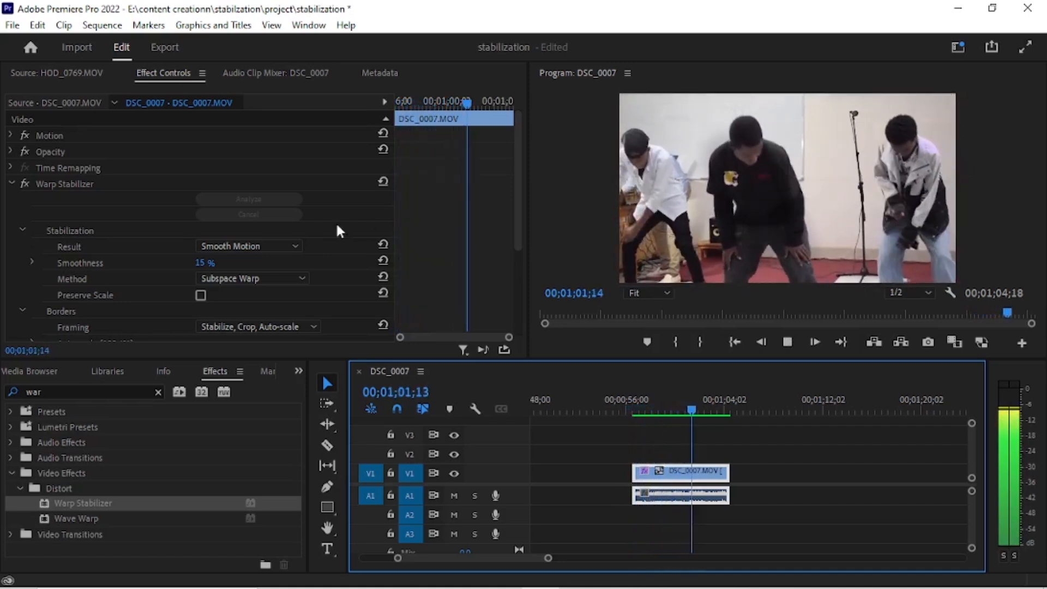
{"action": "key", "text": "space"}
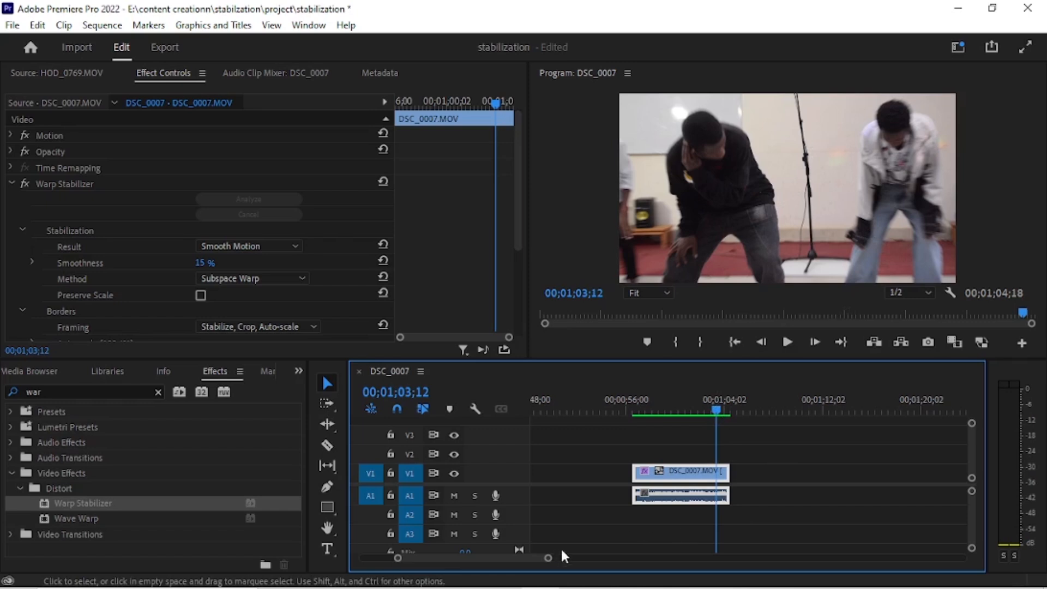
Step: Return to the start of the sequence and place the playhead near the beginning of the HOD_0769.MOV clip
{"action": "left_click_drag", "start_coordinate": [531, 555], "coordinate": [479, 557]}
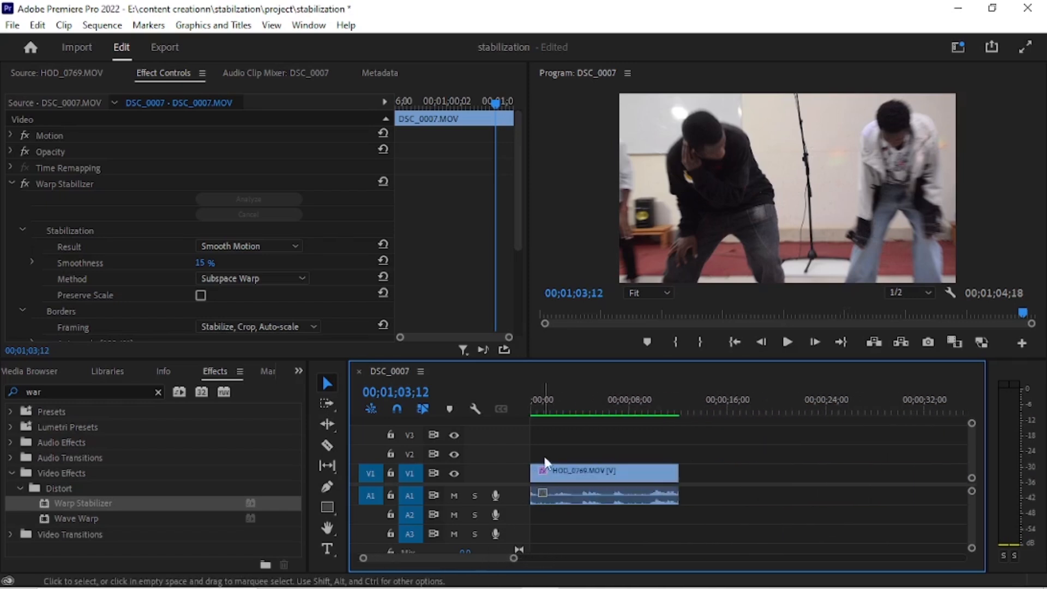
{"action": "left_click", "coordinate": [545, 410]}
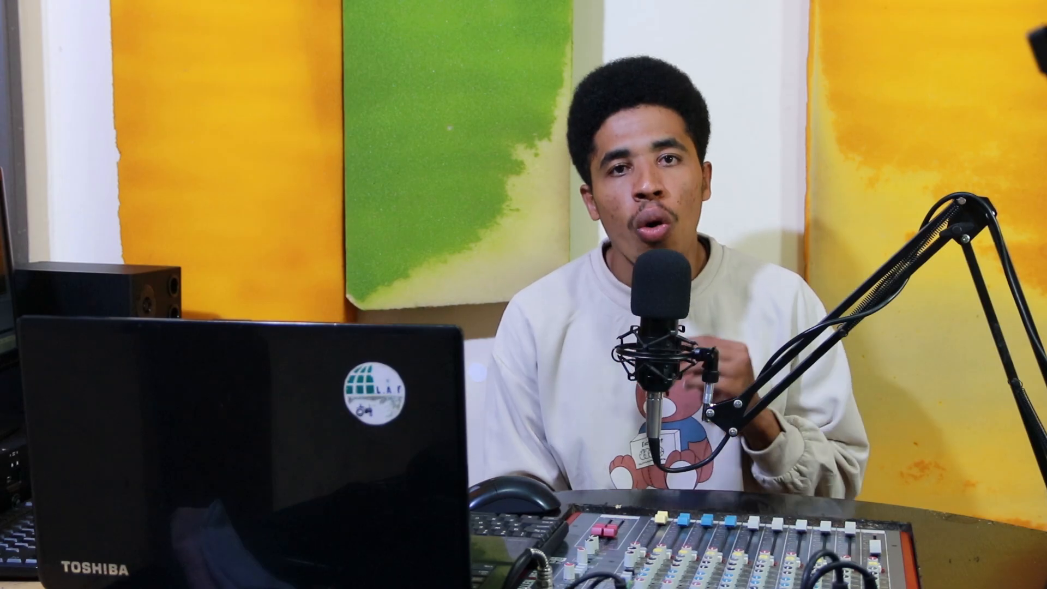